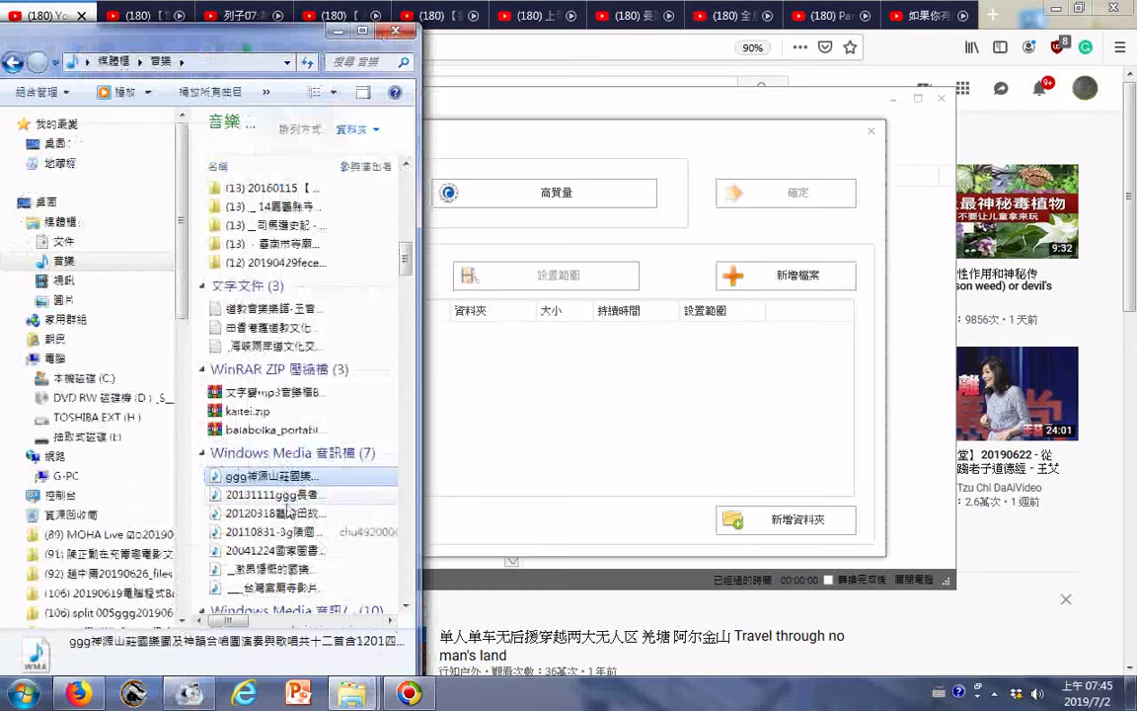
Add the 激昂慷慨的國樂演奏 file from Music and split_001, split_002 and split_003 from drive H: to the MP3 audio merge and start converting
left_click_drag(286, 573, 578, 365)
left_click(511, 345)
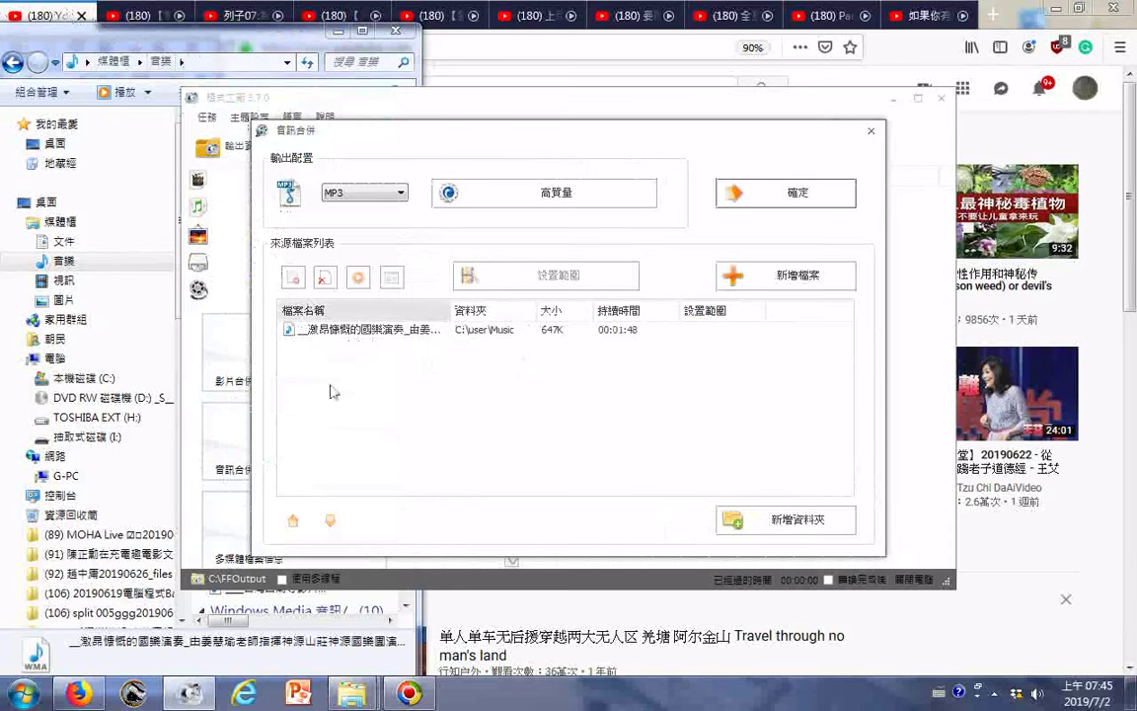
mouse_move(352, 691)
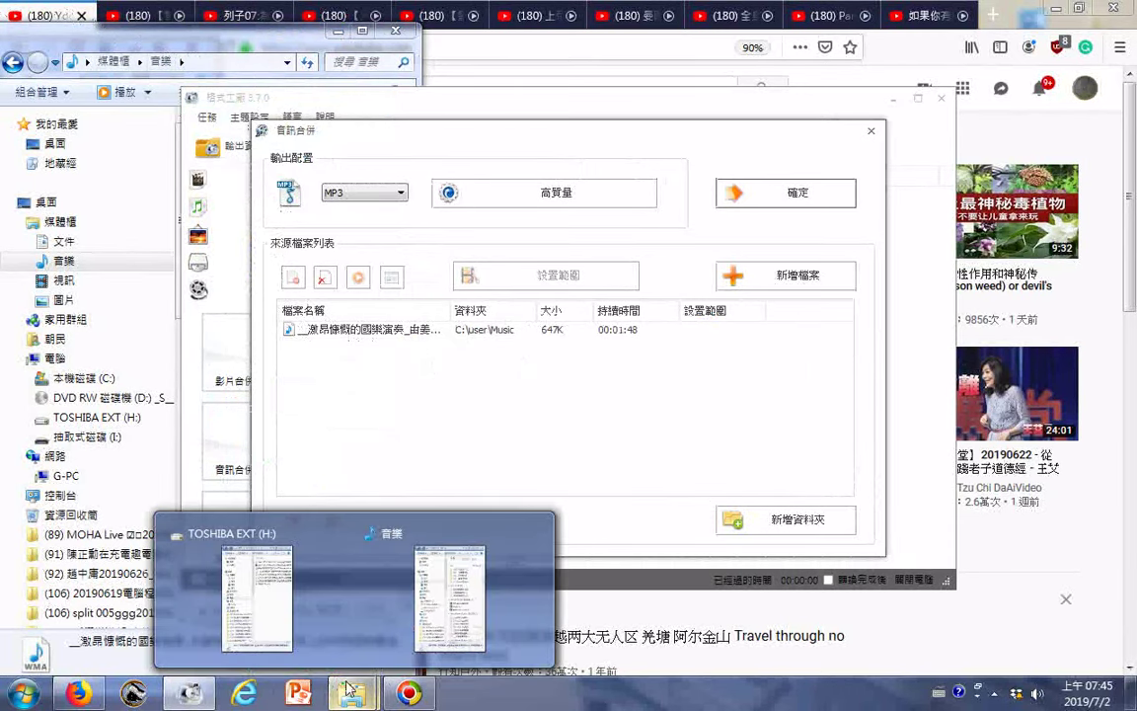
left_click(269, 534)
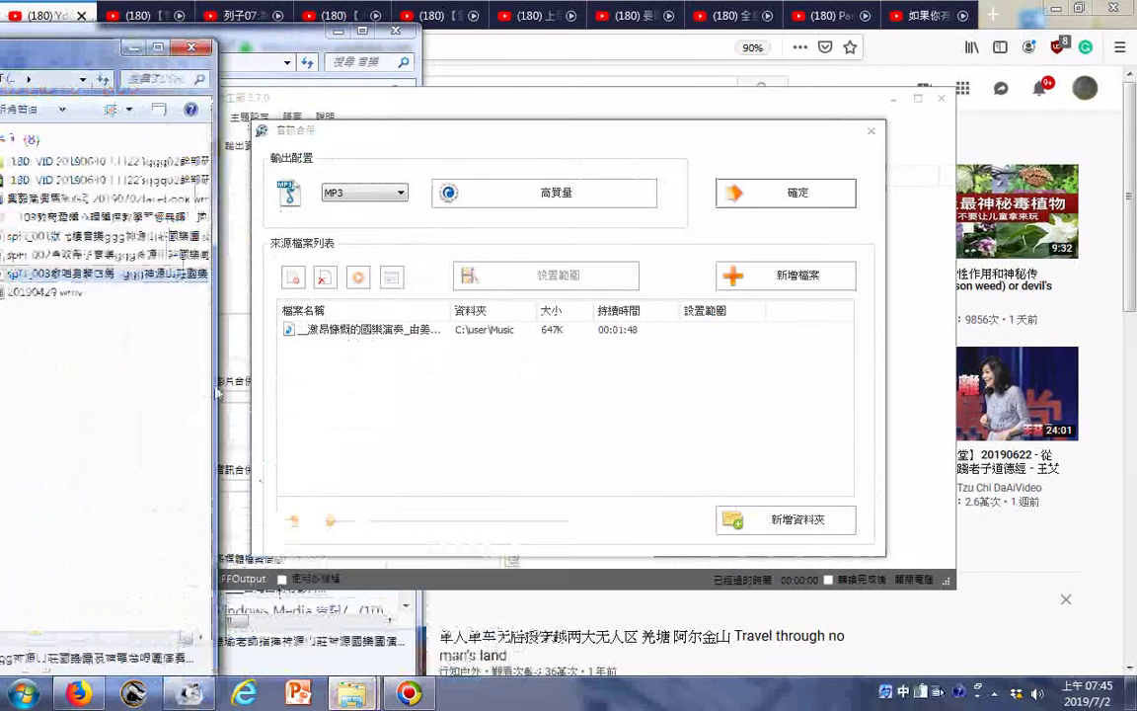
left_click_drag(99, 237, 370, 345)
left_click_drag(99, 255, 427, 363)
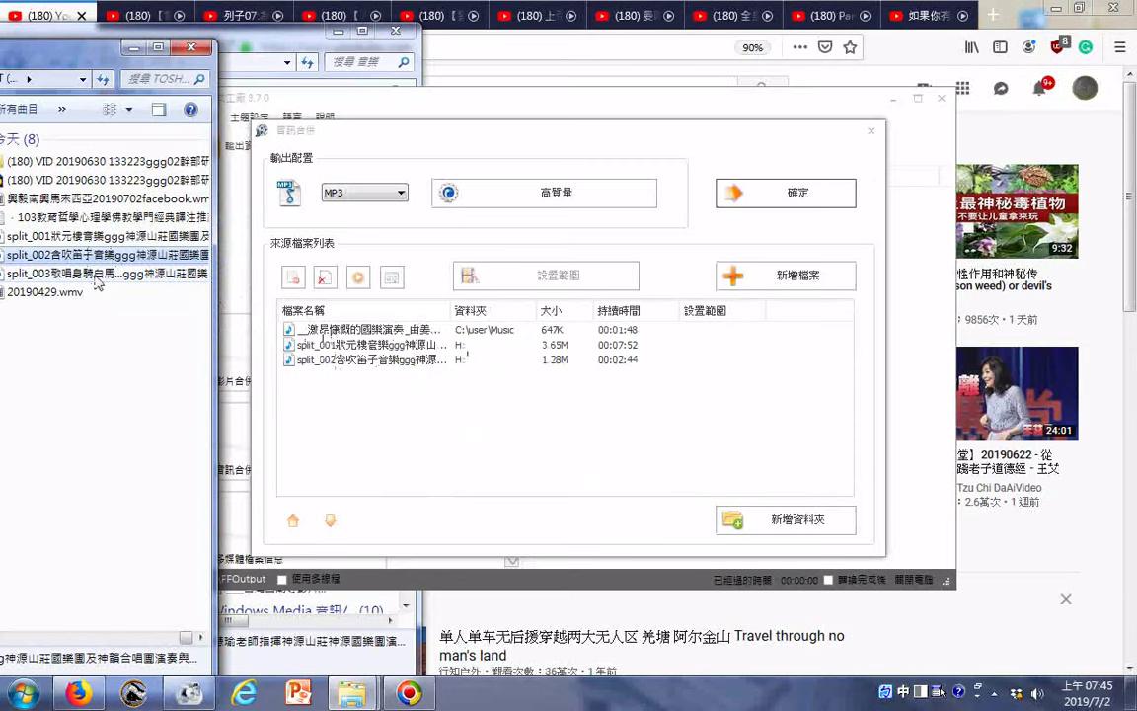
left_click_drag(96, 276, 424, 372)
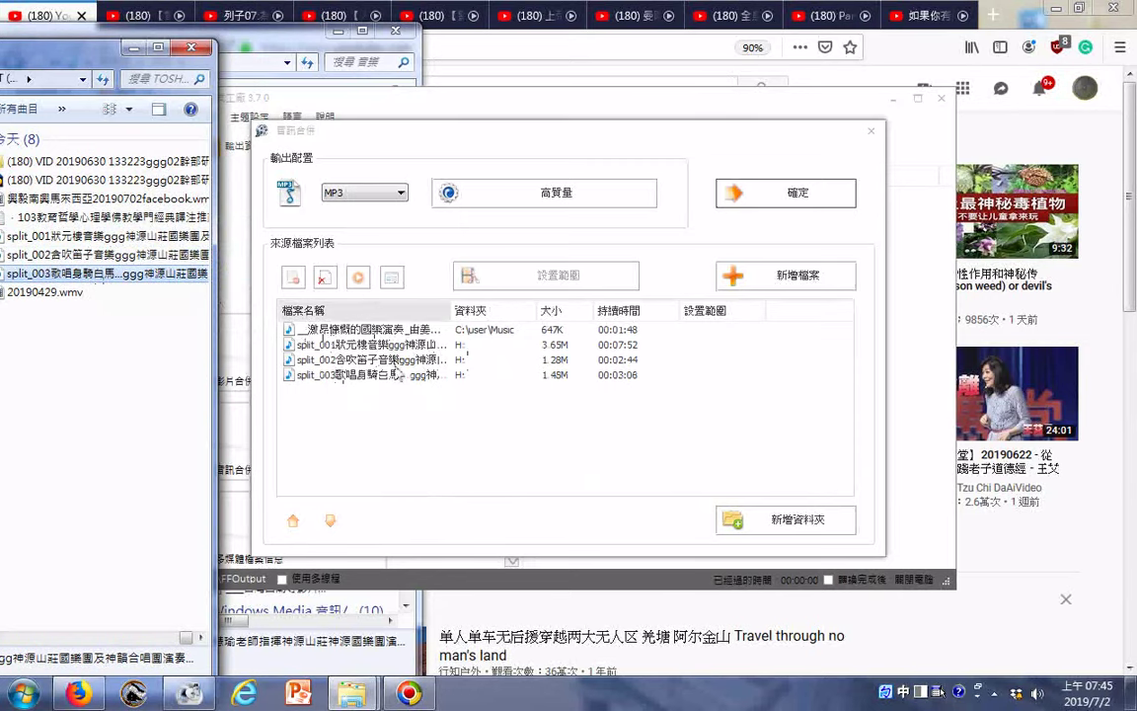
left_click(746, 194)
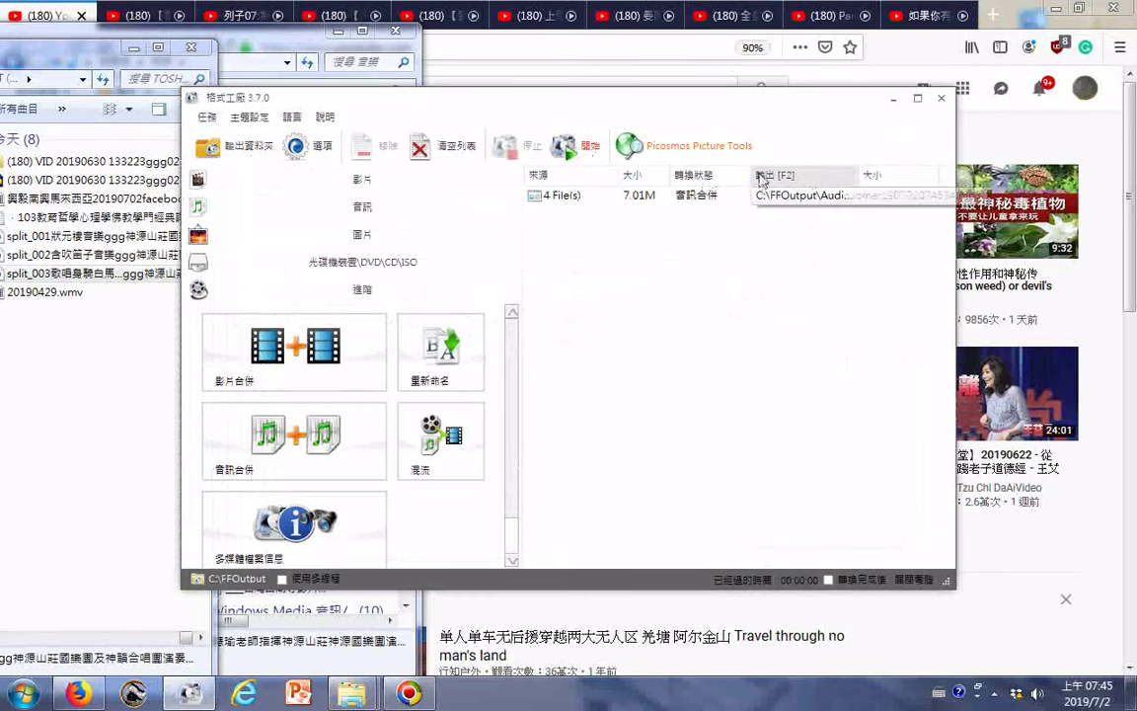
left_click(597, 156)
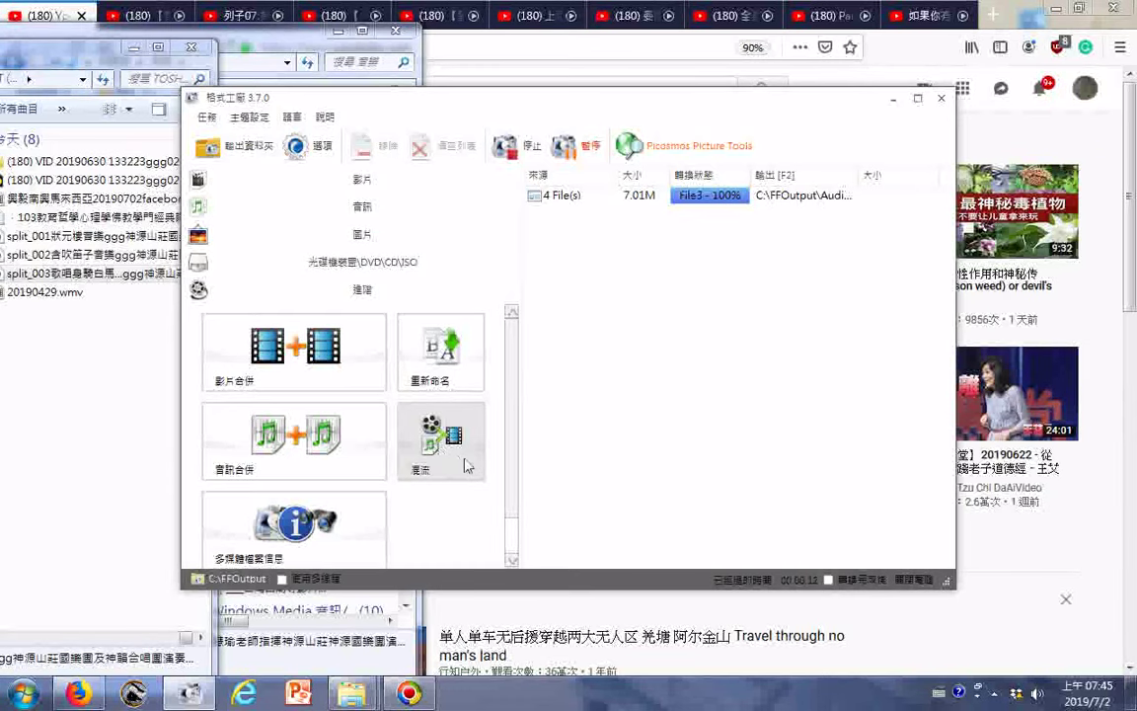
Create a new audio merge with split_001 from drive H: followed by the 激昂慷慨的國樂演奏 file from the Music folder
left_click(291, 435)
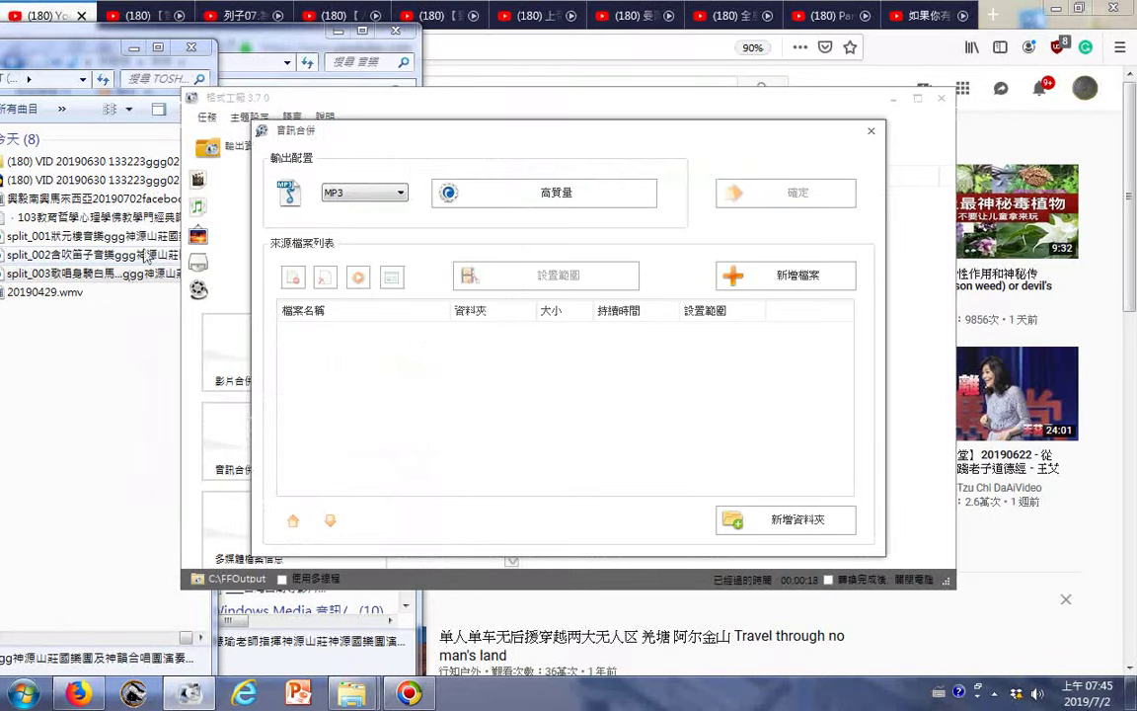
left_click_drag(143, 248, 374, 421)
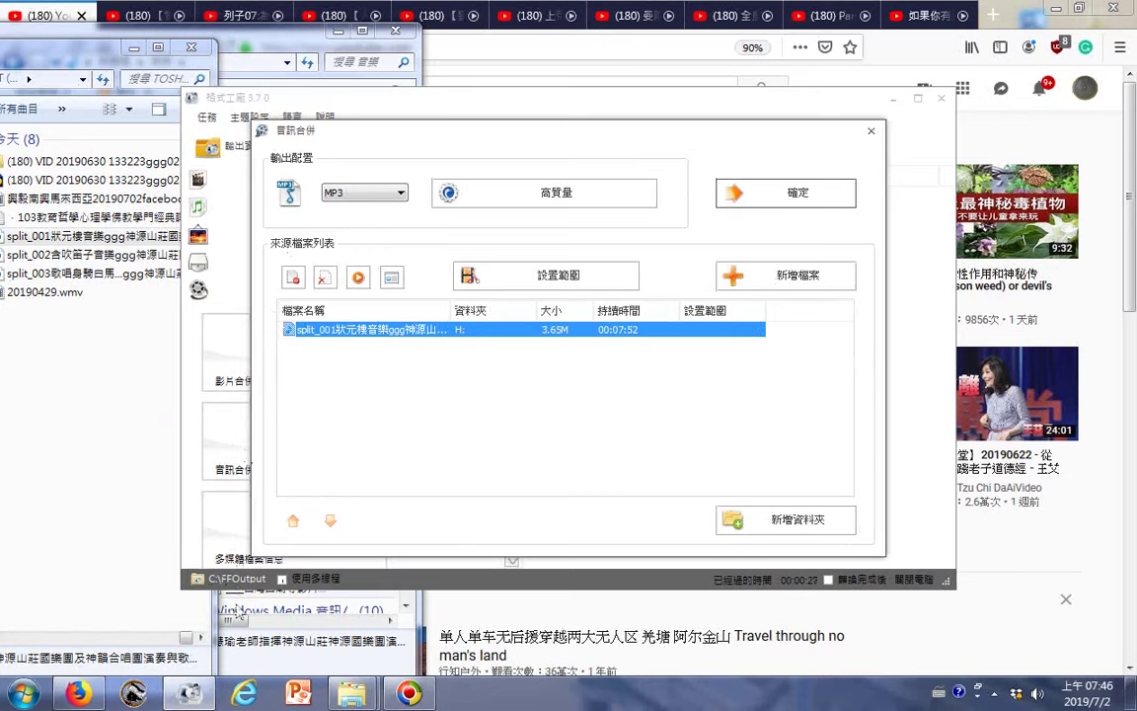
left_click(352, 694)
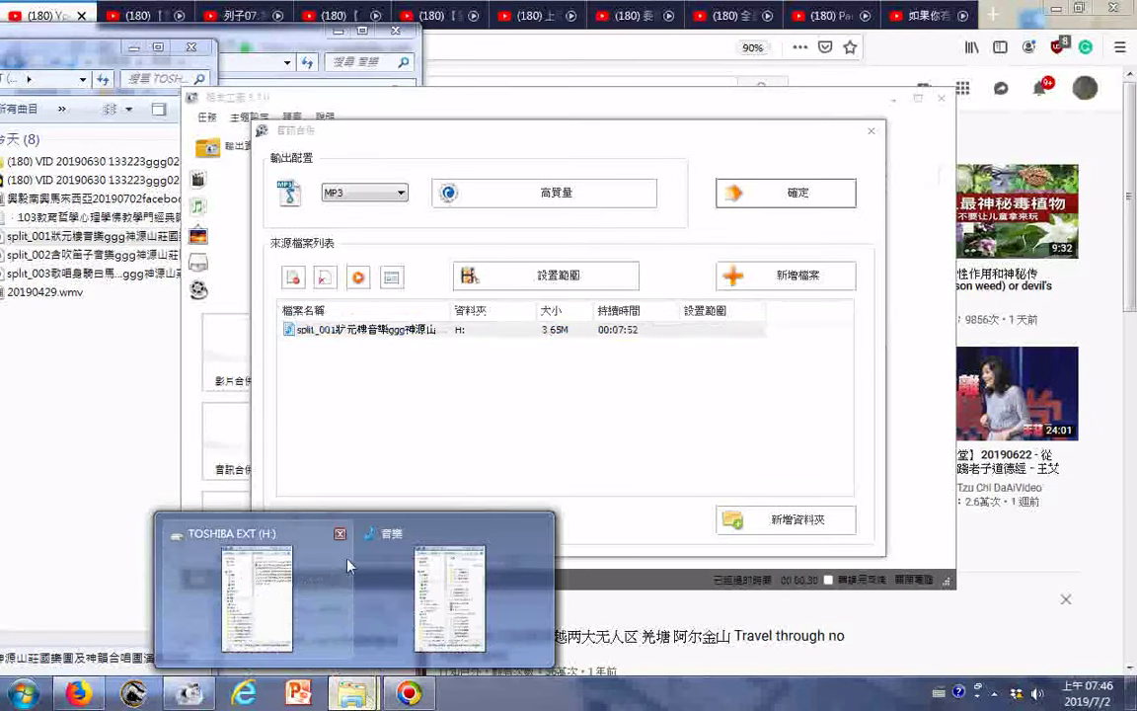
left_click(450, 593)
left_click_drag(296, 573, 593, 397)
left_click(593, 397)
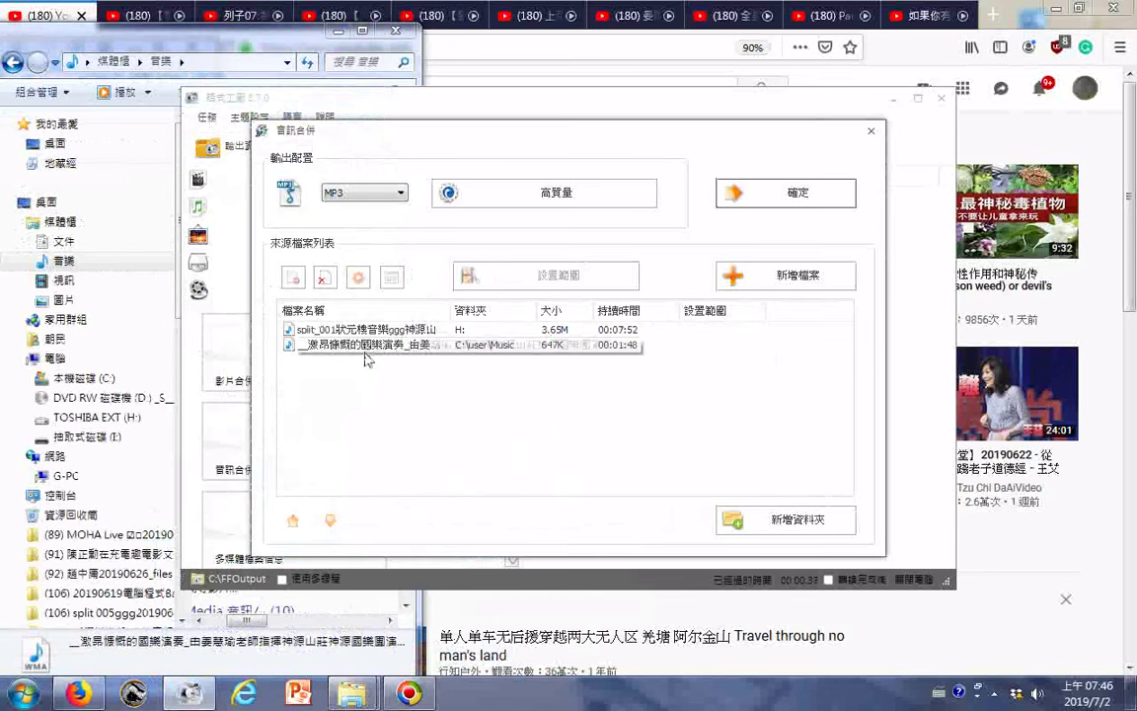
Add split_002 from drive H: as the third source file and confirm the audio merge
mouse_move(352, 694)
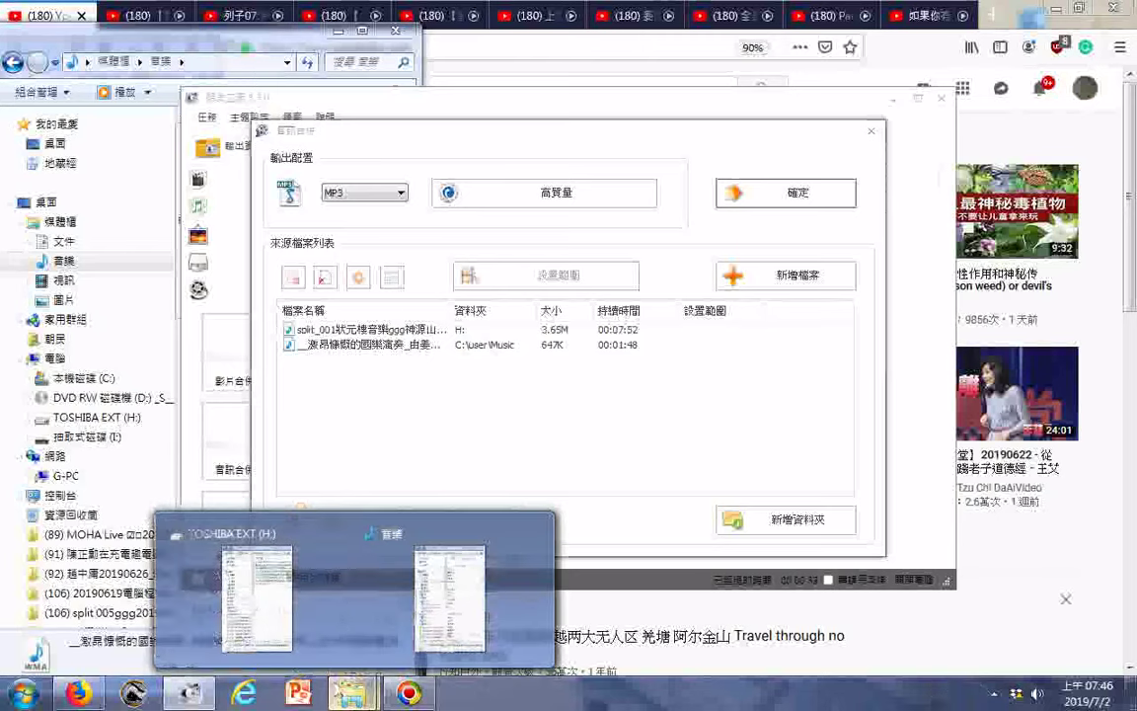
left_click(403, 546)
left_click_drag(133, 253, 376, 410)
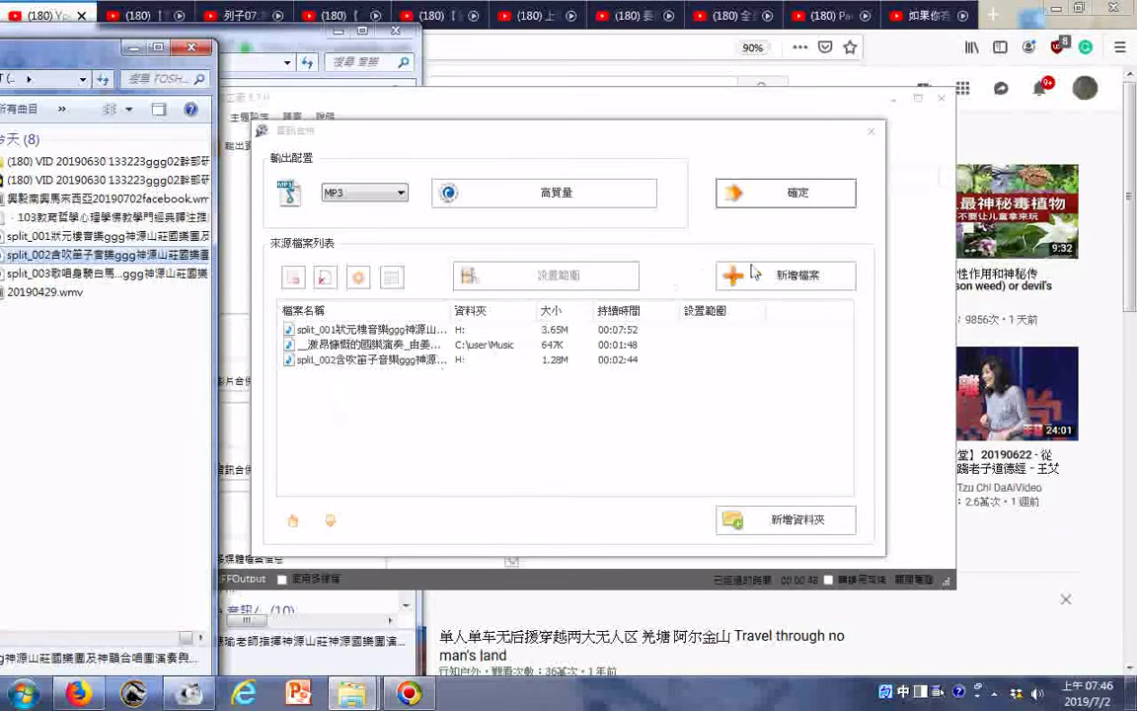
left_click(770, 205)
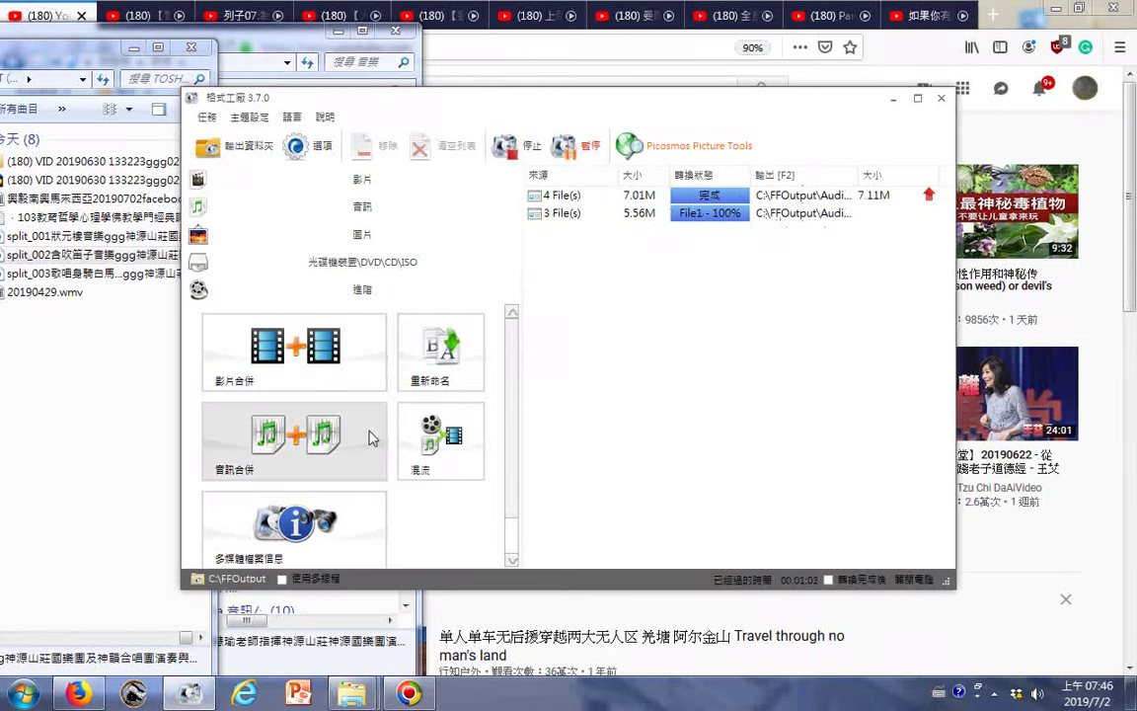
Create another audio merge with split_003, split_002 and split_001 from drive H:, in that order
left_click(321, 436)
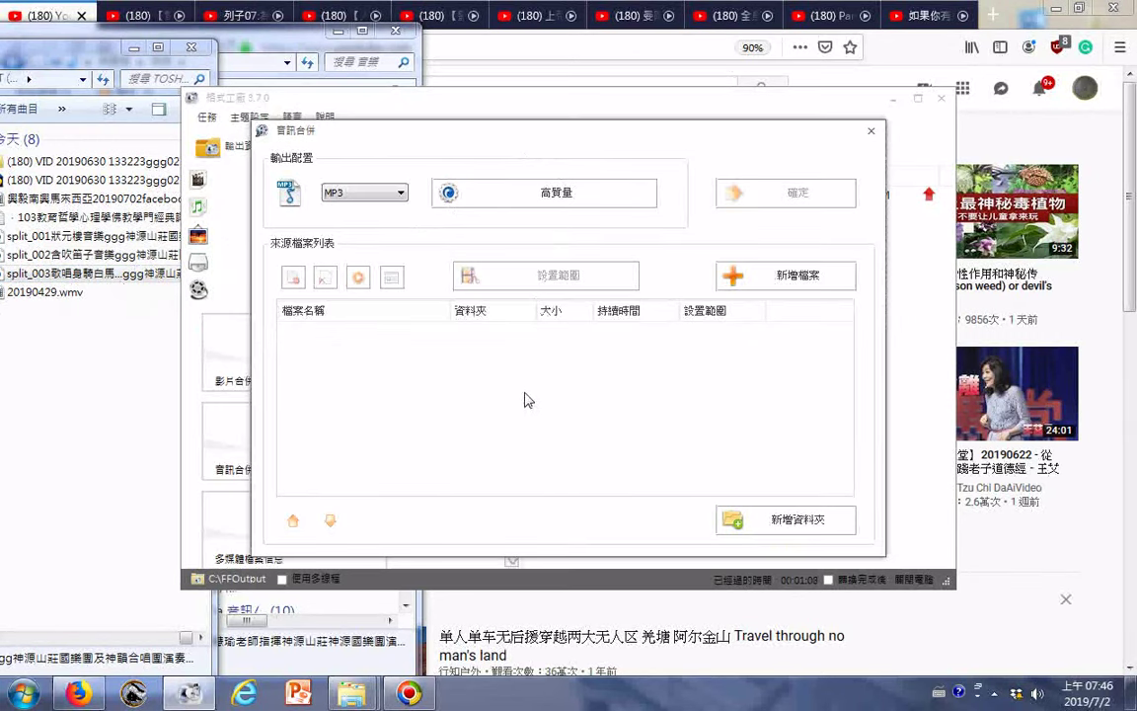
left_click_drag(528, 399, 436, 342)
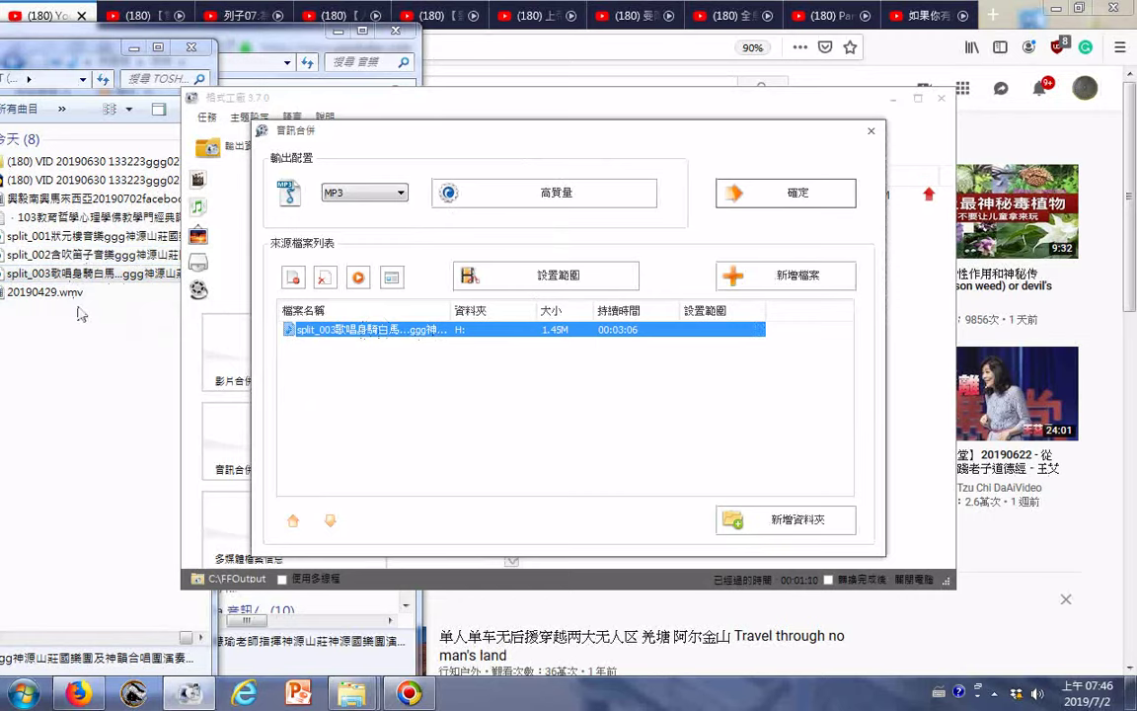
left_click(106, 255)
left_click_drag(106, 258, 380, 378)
left_click_drag(89, 237, 430, 422)
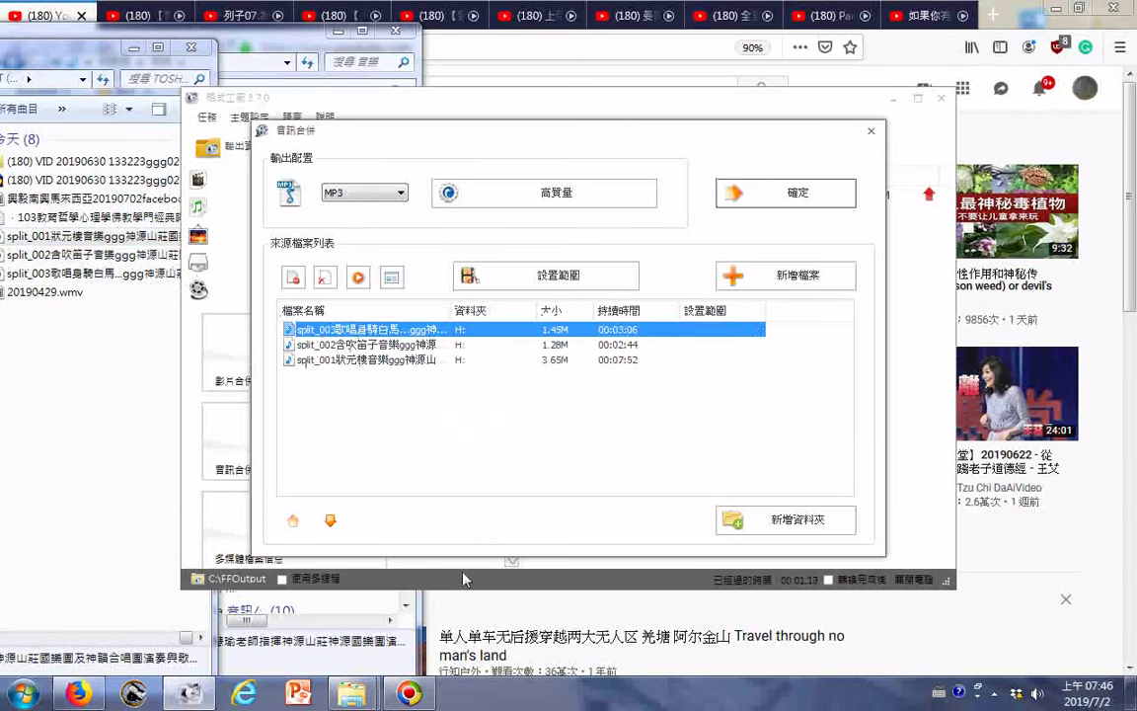
Add the 激昂慷慨的國樂演奏 file from the Music folder as the last source and confirm the merge
left_click(352, 694)
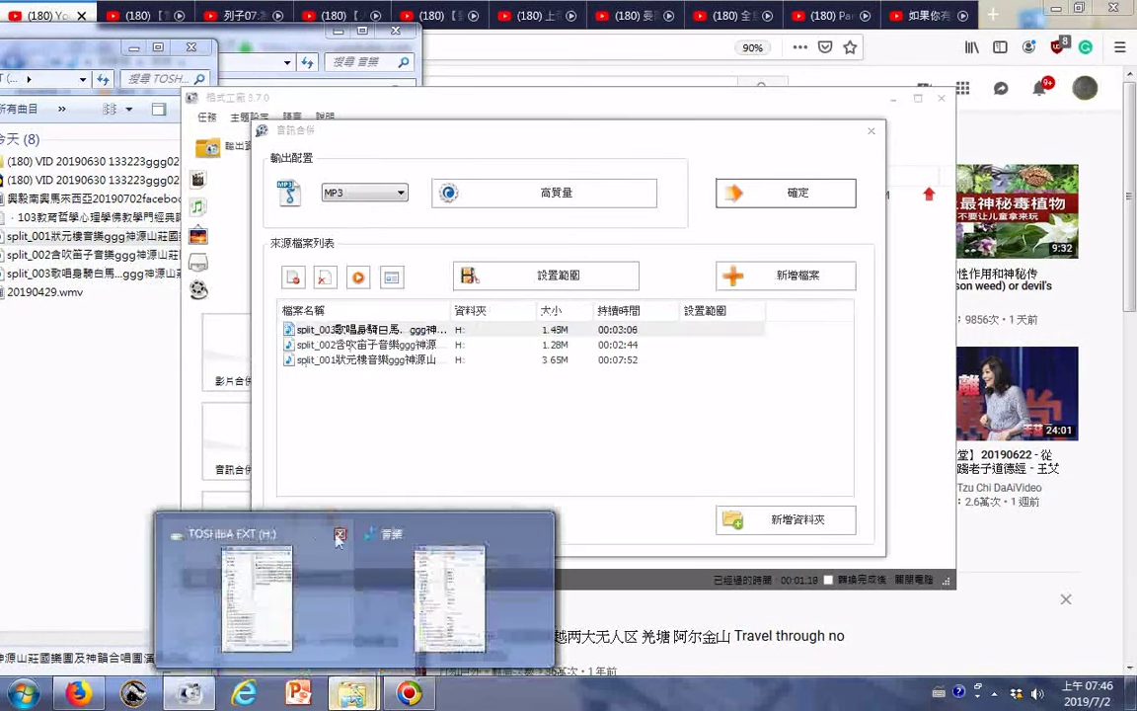
left_click(340, 534)
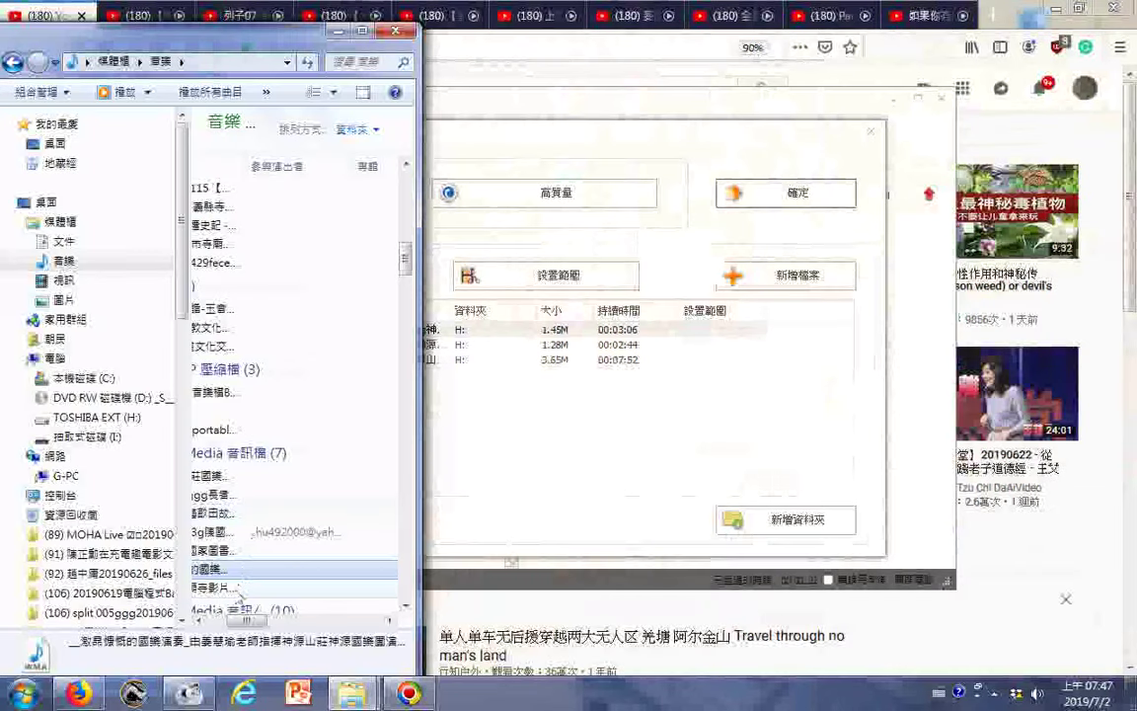
left_click(225, 622)
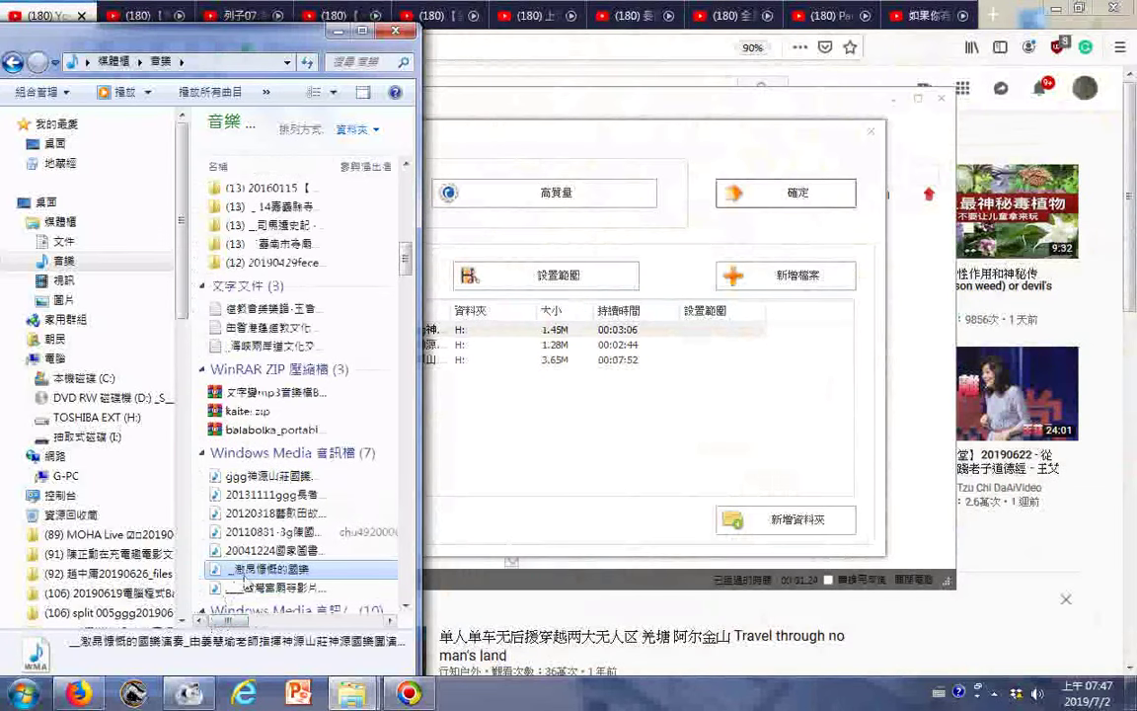
left_click(520, 419)
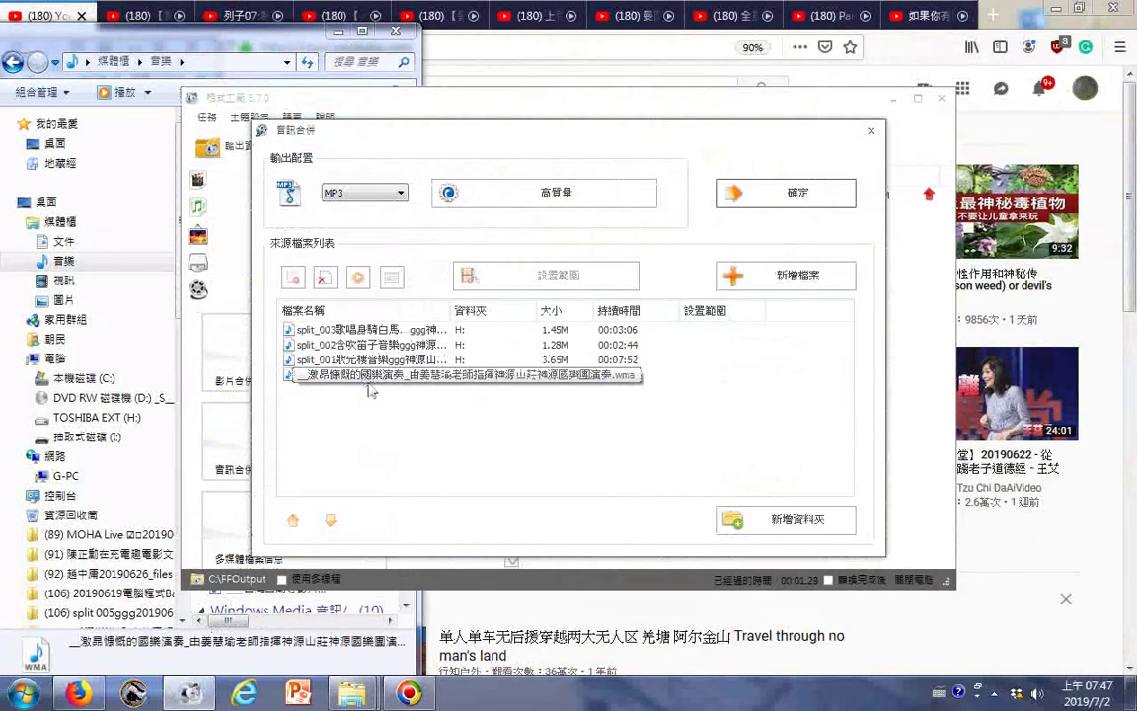
left_click(746, 191)
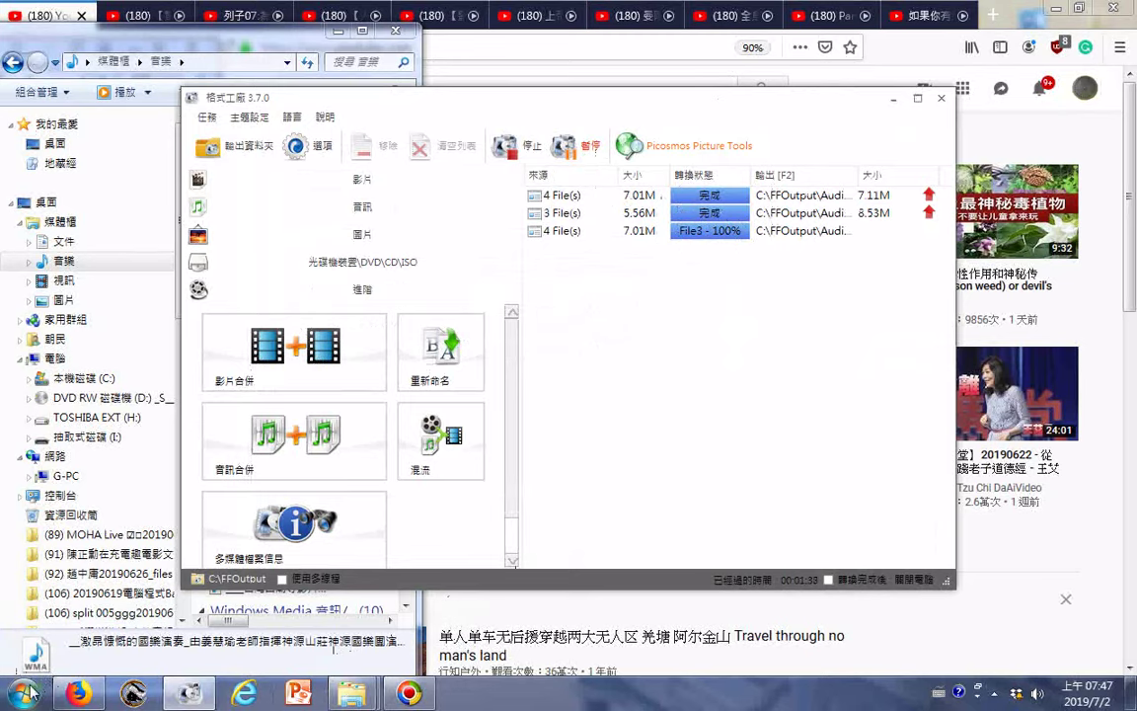
Open the FFOutput folder on drive C:, select AudioJoiner190702074711.mp3 and maximize the folder window
left_click(97, 381)
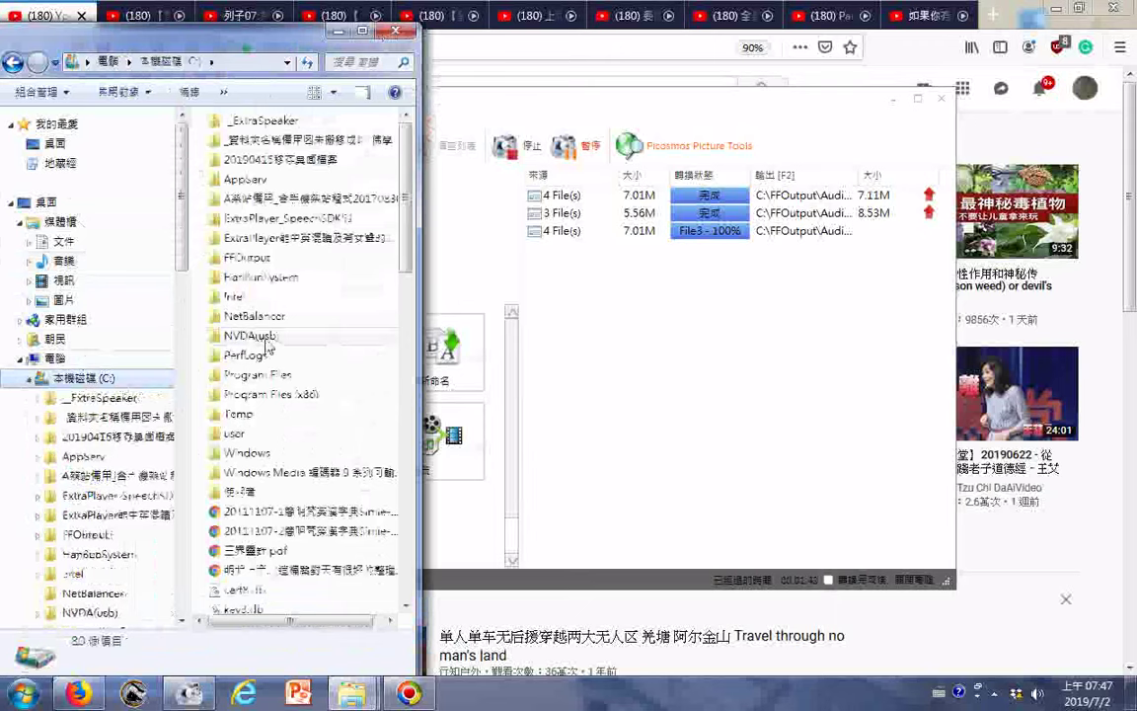
double_click(252, 259)
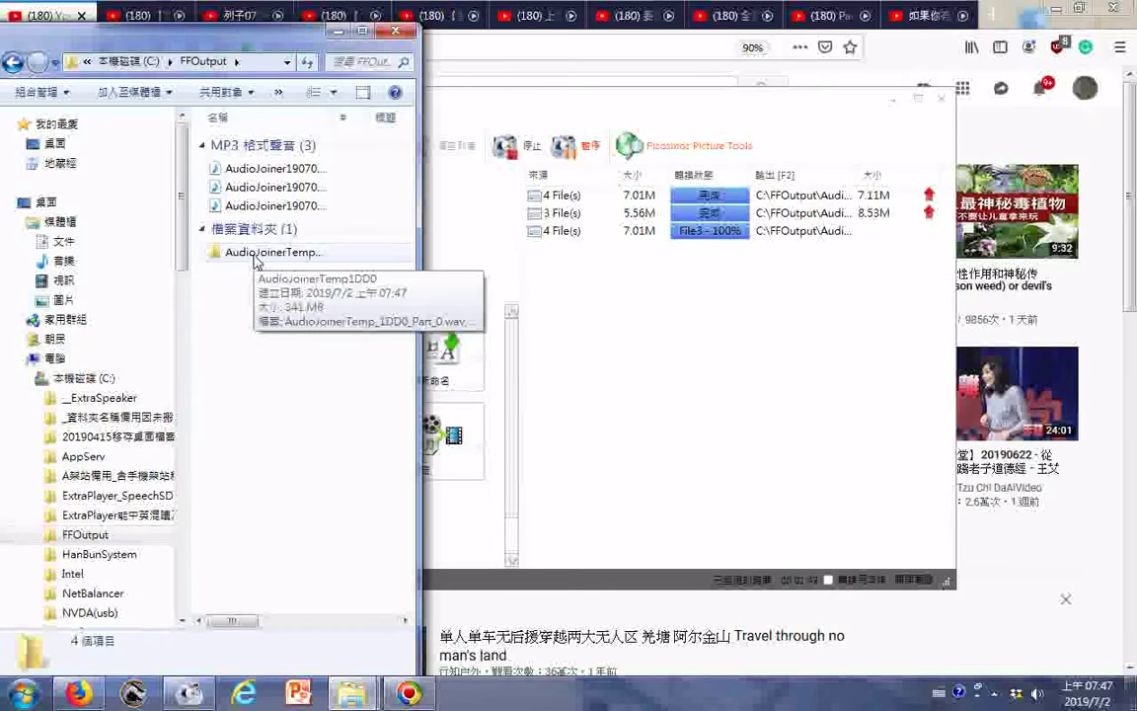
left_click(270, 173)
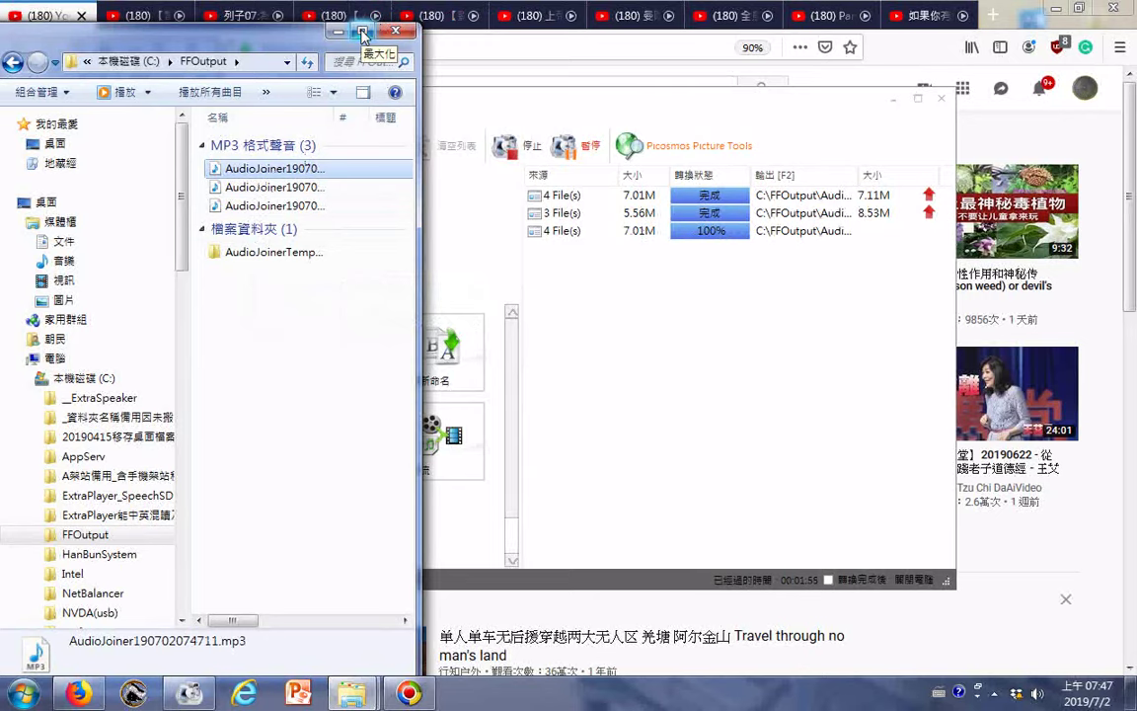
left_click(655, 213)
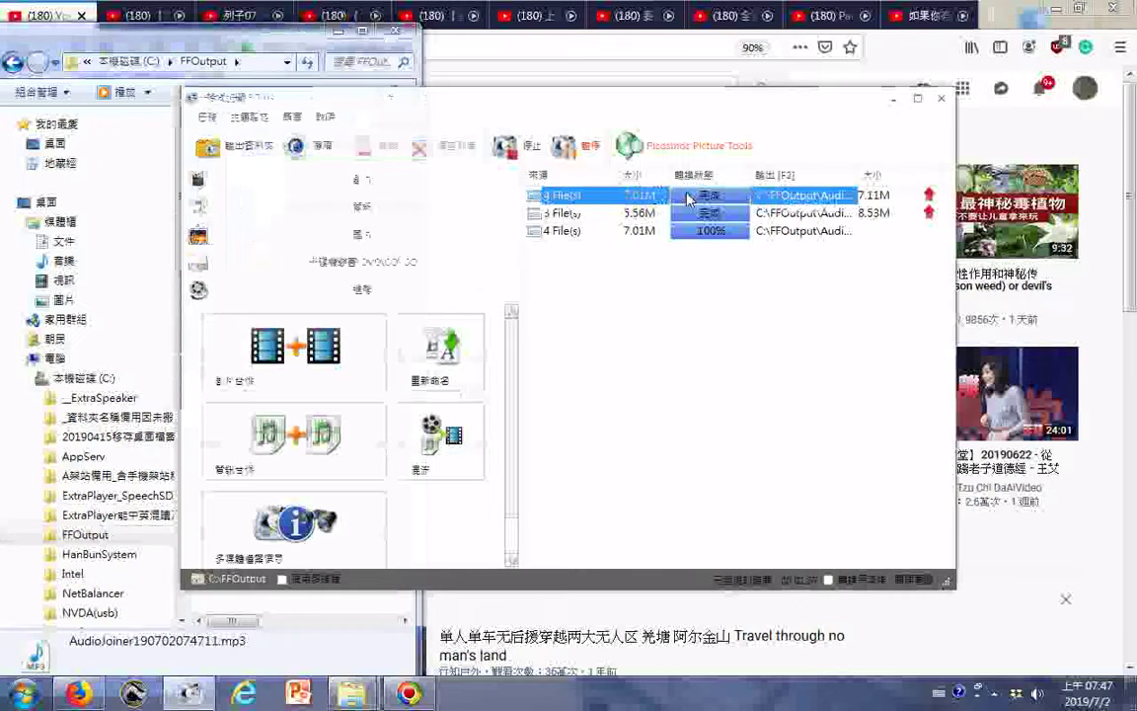
left_click(131, 42)
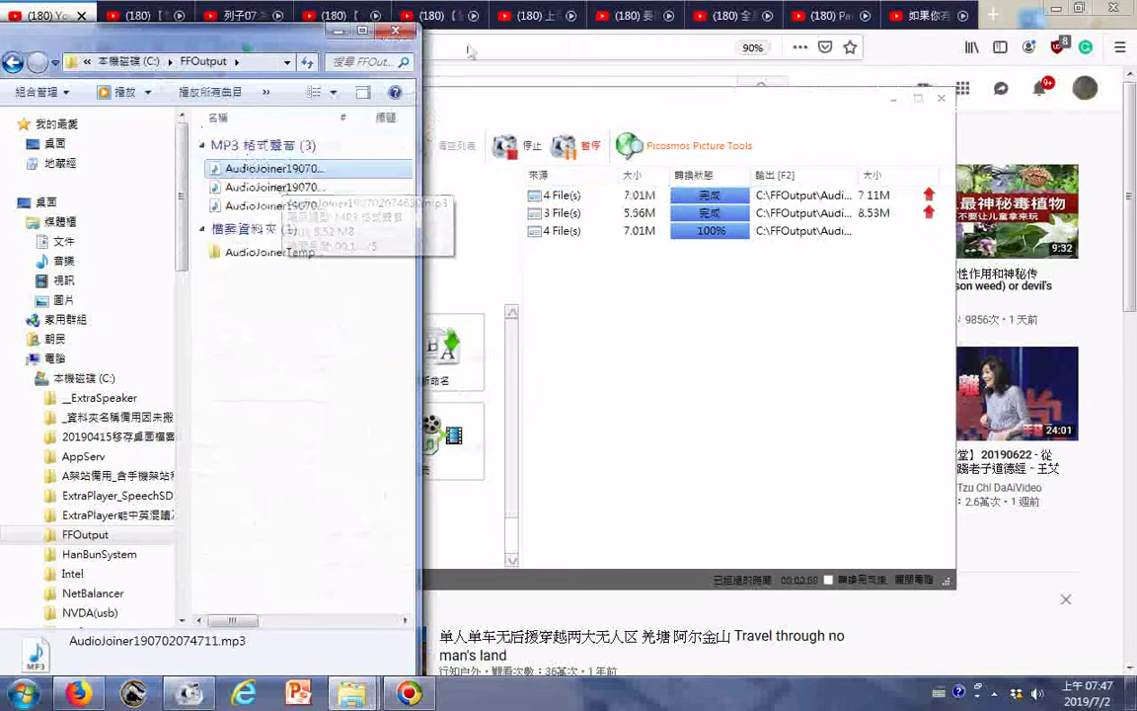
left_click(362, 31)
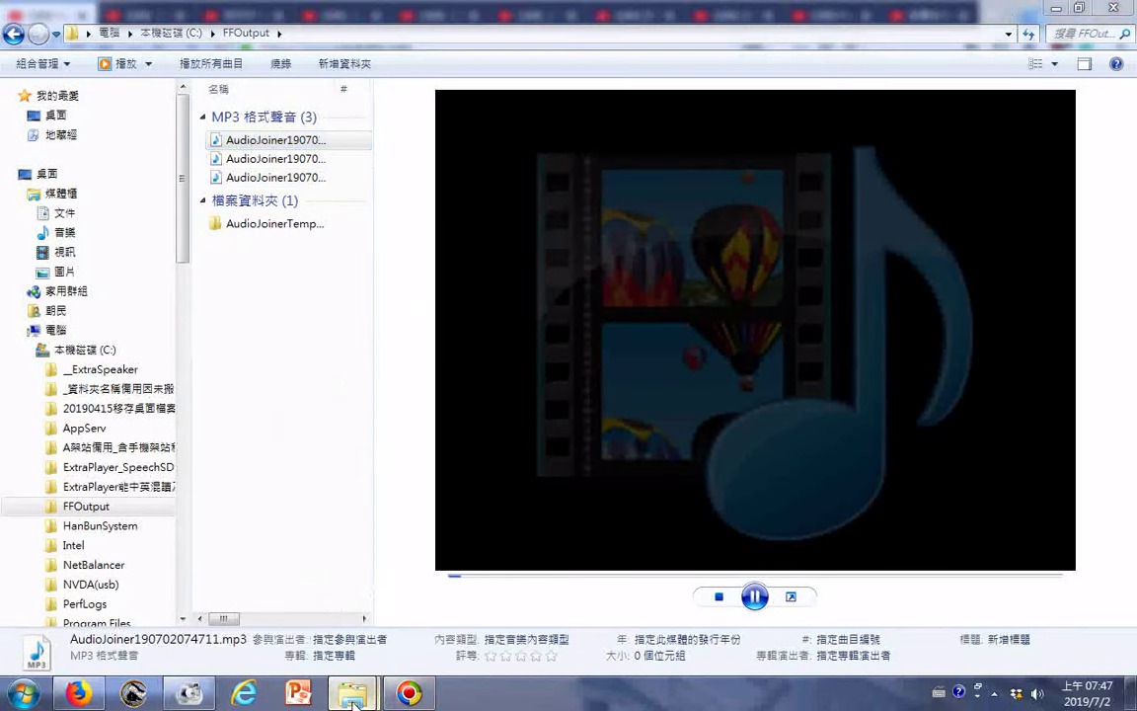
Copy the full file name of the split_003 audio file on drive TOSHIBA EXT (H:), keeping its name as it is
mouse_move(352, 694)
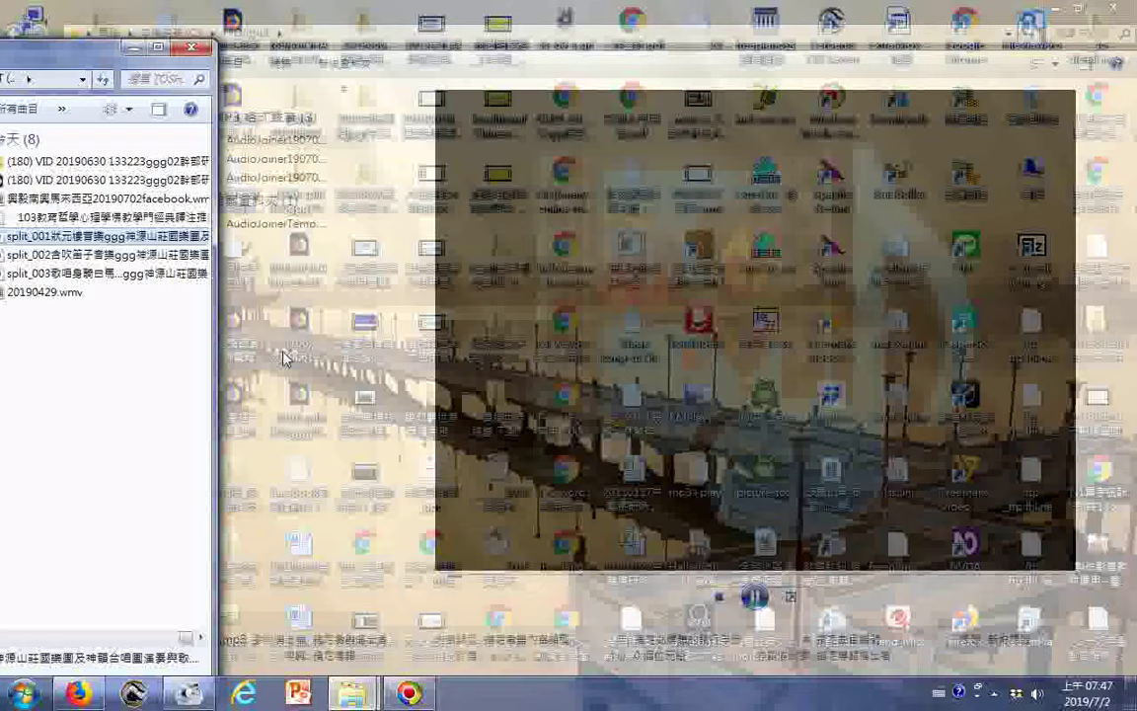
left_click(272, 539)
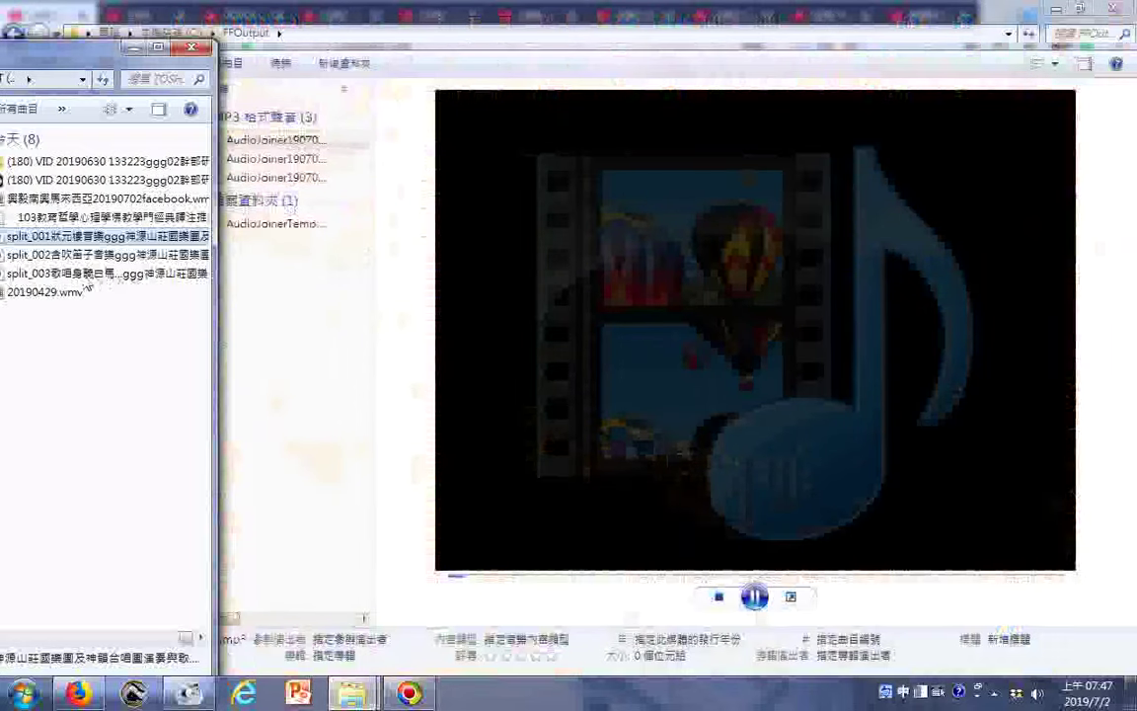
left_click(113, 278)
right_click(107, 272)
left_click(148, 319)
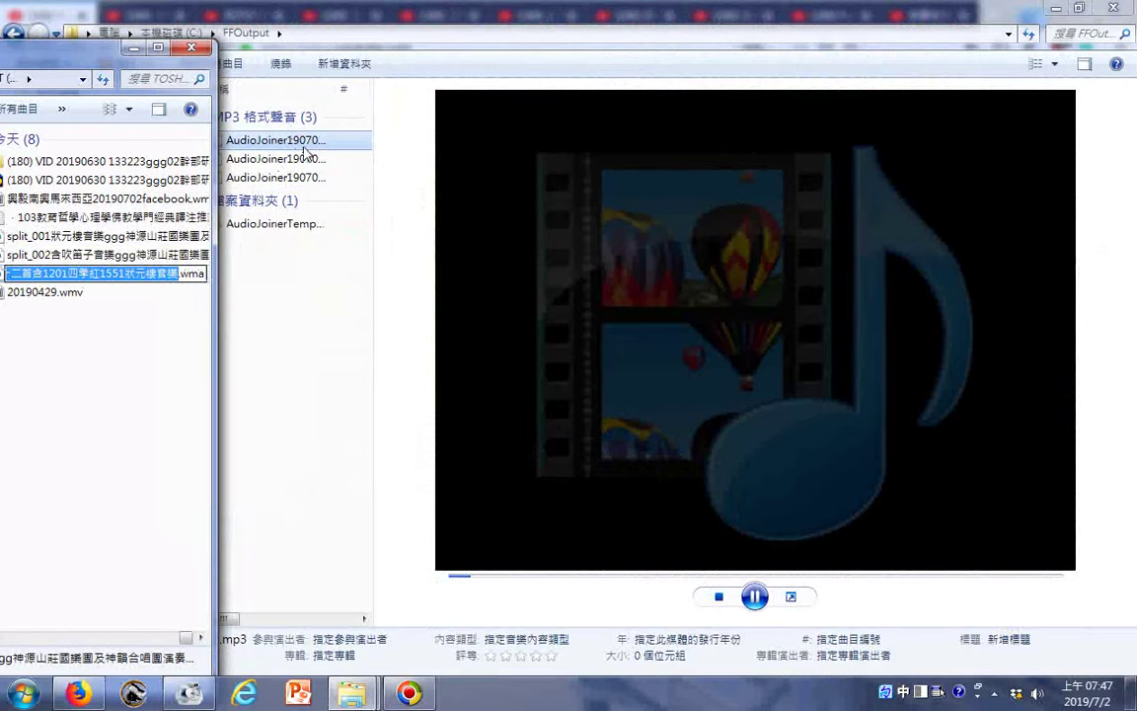
key("Escape")
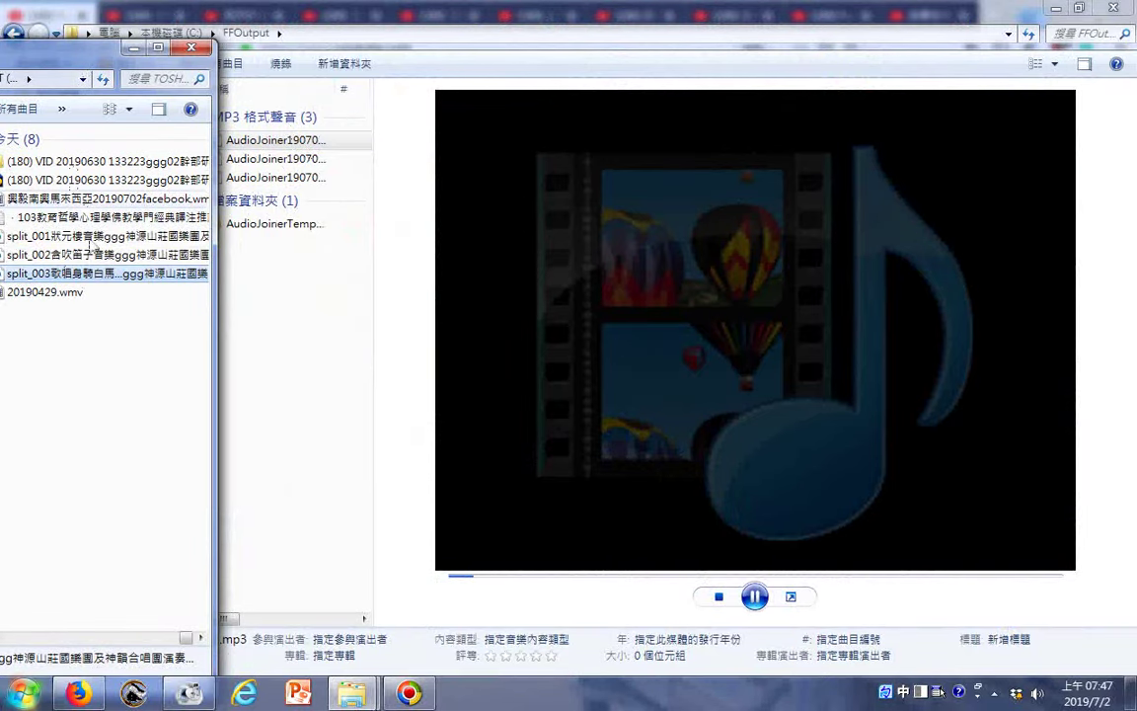
Open Notepad, paste the copied split_003 file name, and move the Notepad window clear of the folder windows
left_click(22, 693)
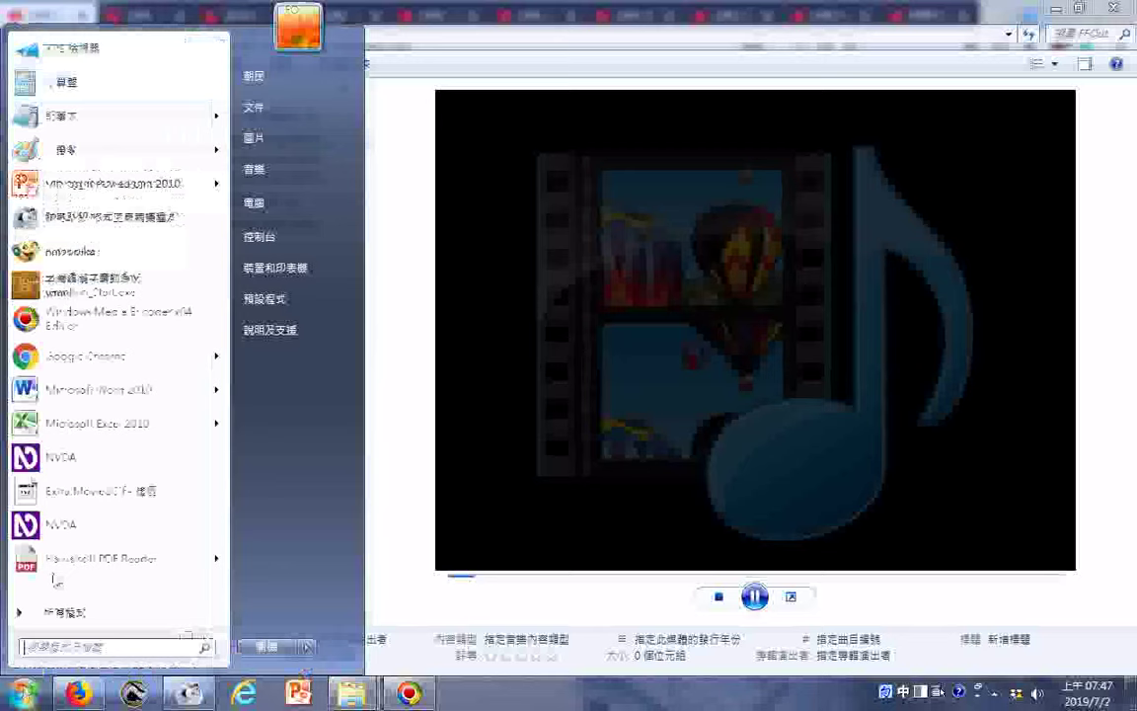
left_click(74, 118)
right_click(101, 219)
left_click(155, 294)
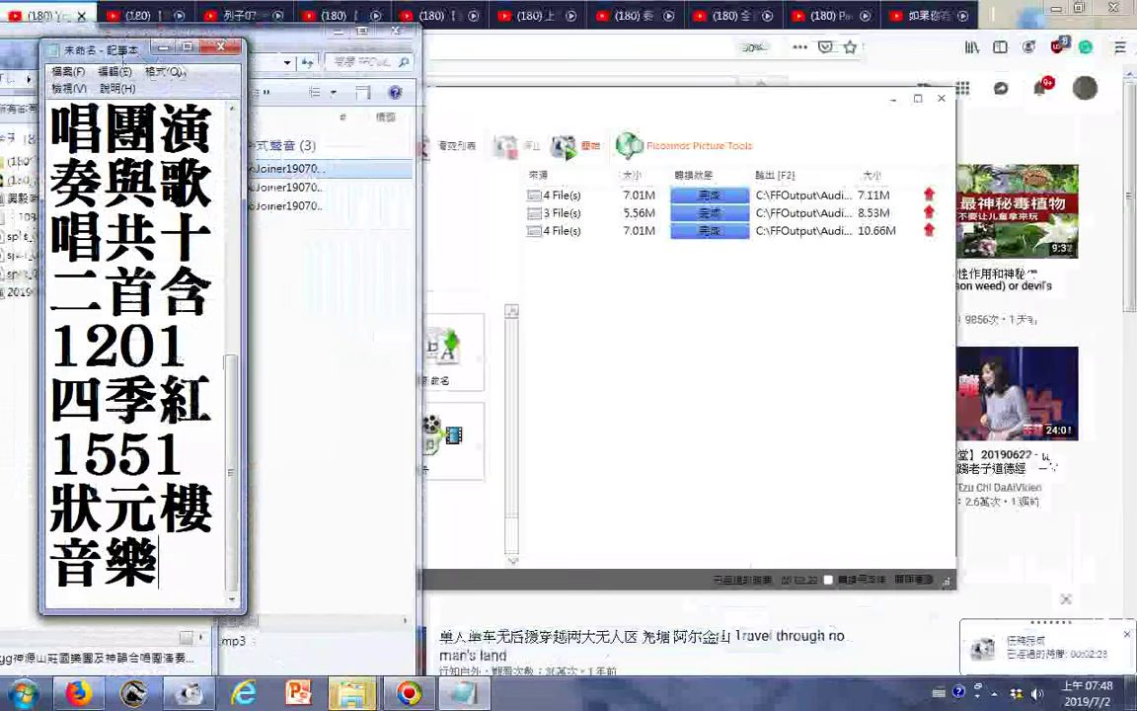
left_click_drag(84, 50, 765, 81)
key("ctrl+Home")
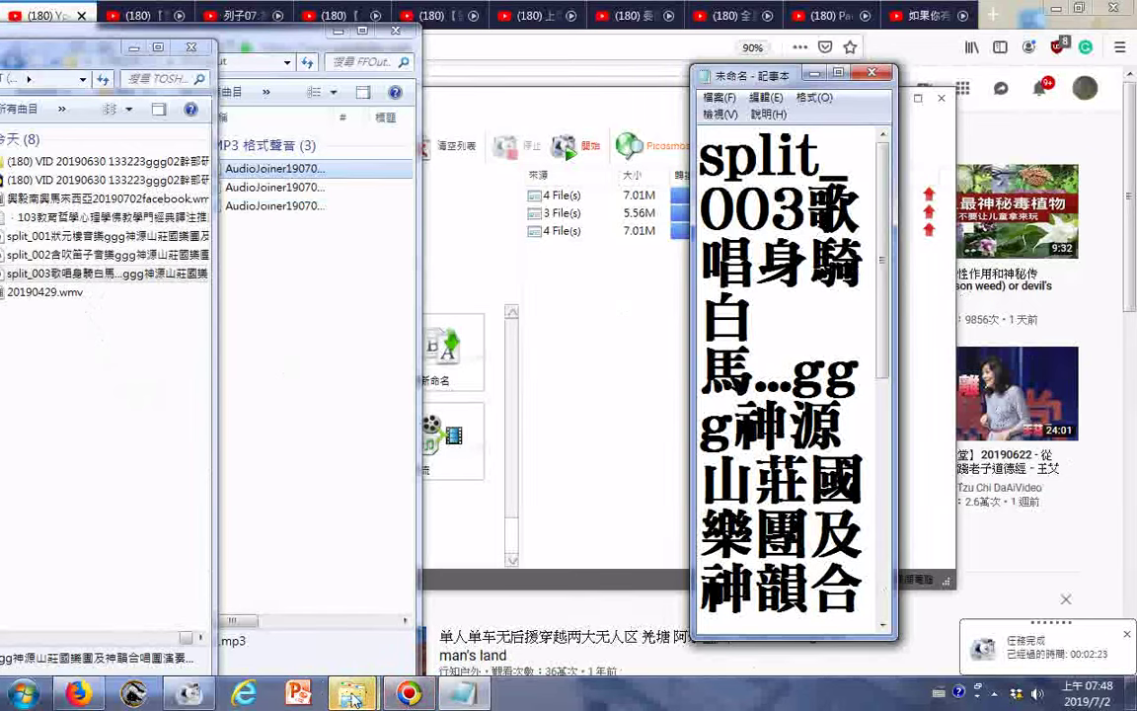
Maximize the FFOutput folder window and listen to part of AudioJoiner190702074711.mp3 in the preview, pausing at the end
mouse_move(353, 694)
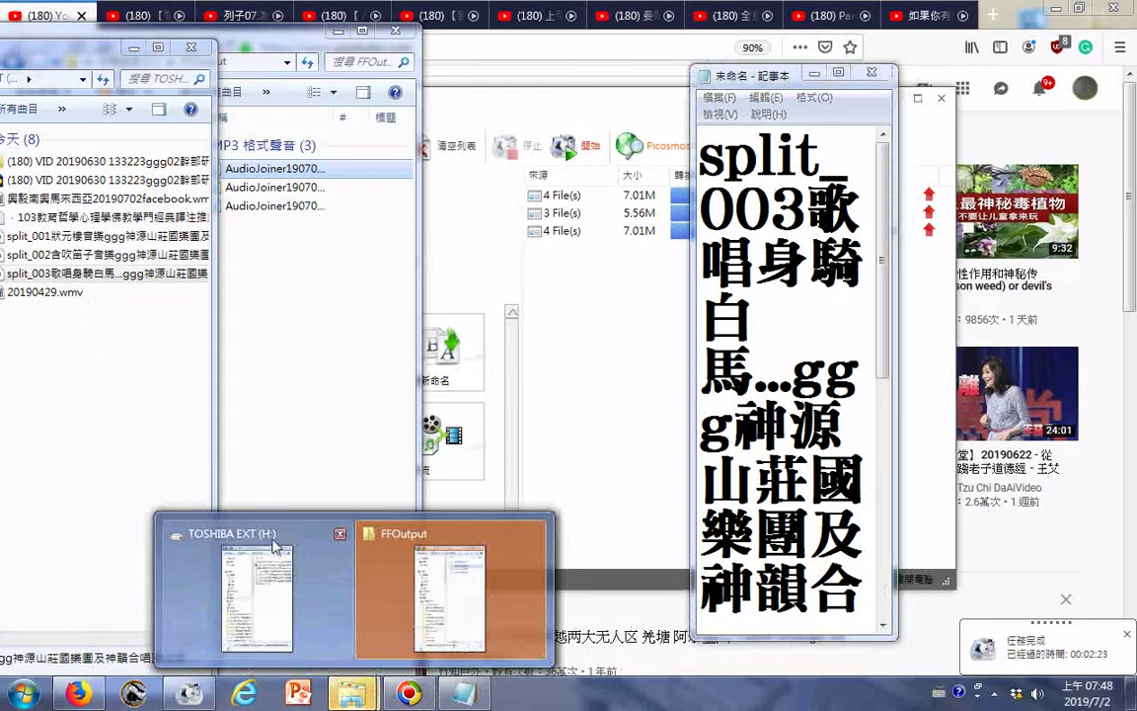
left_click(439, 549)
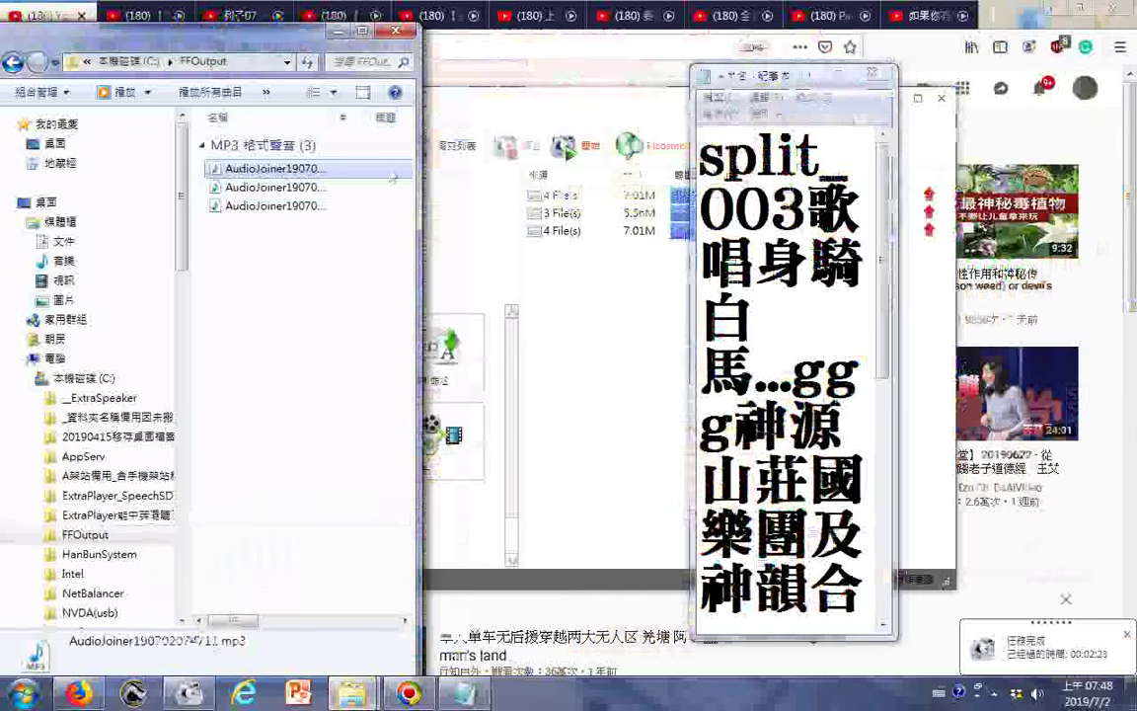
left_click_drag(296, 620, 355, 562)
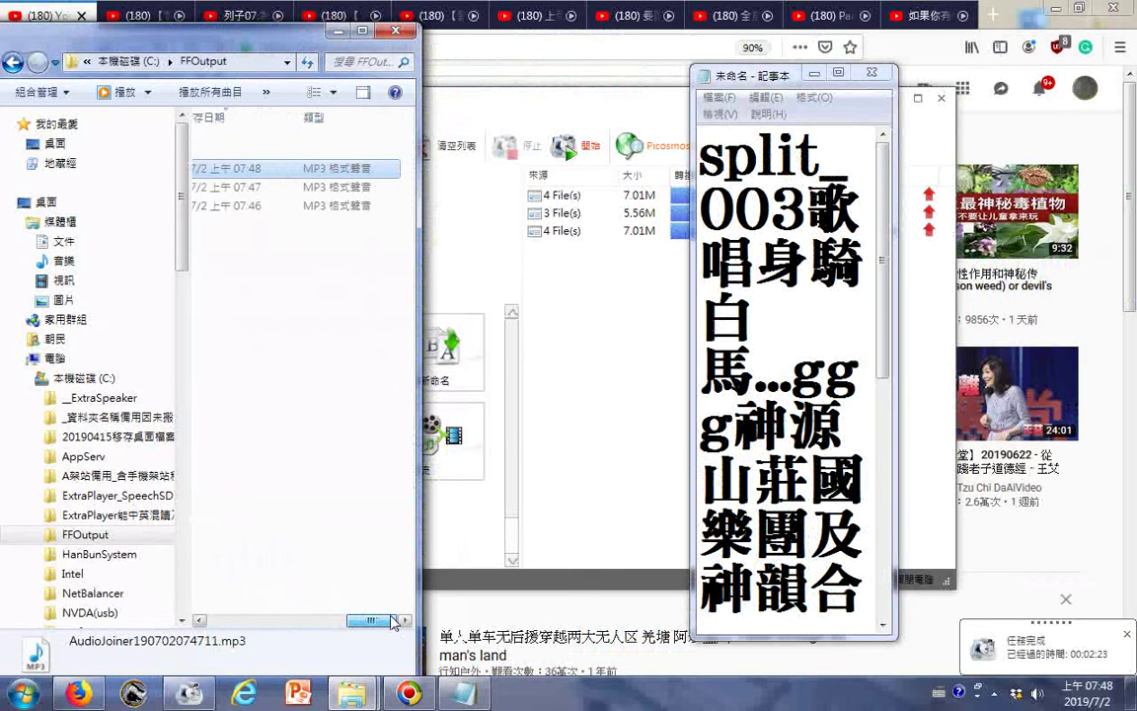
left_click(362, 31)
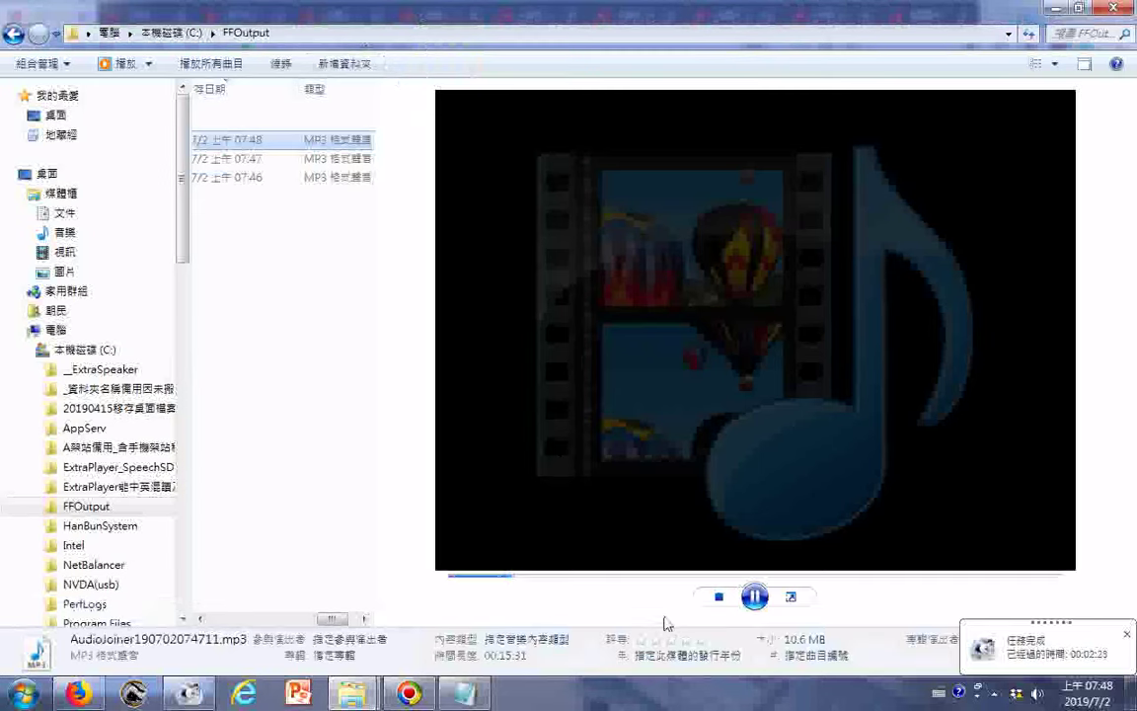
left_click(751, 599)
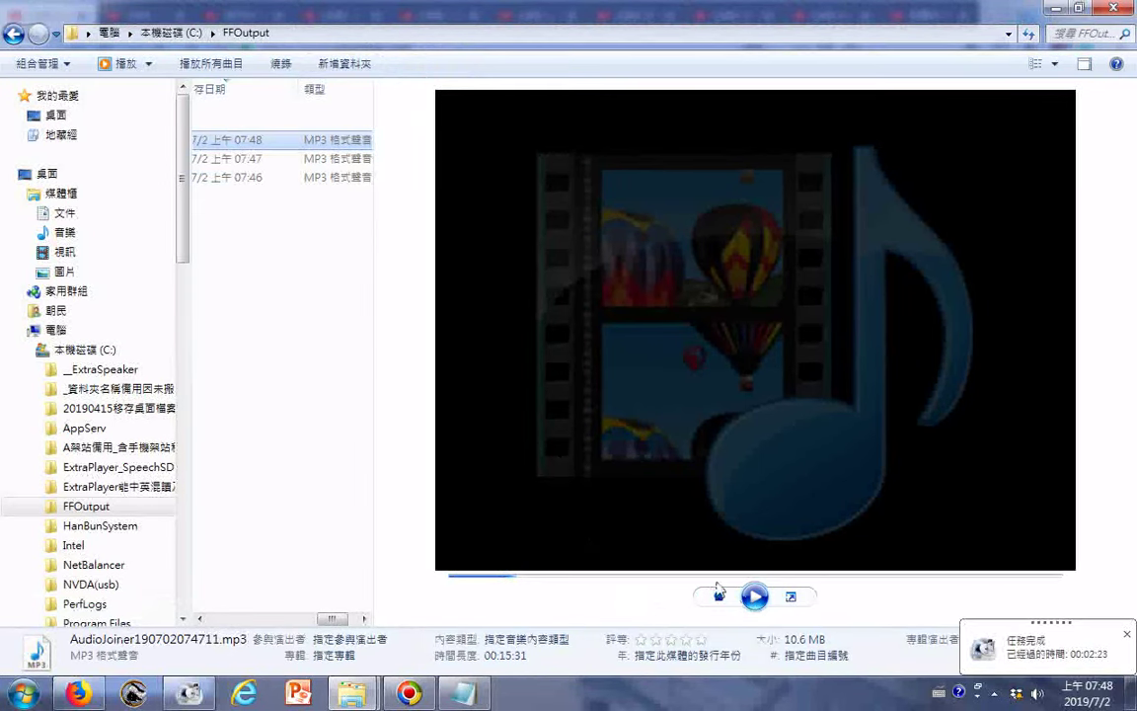
left_click(754, 597)
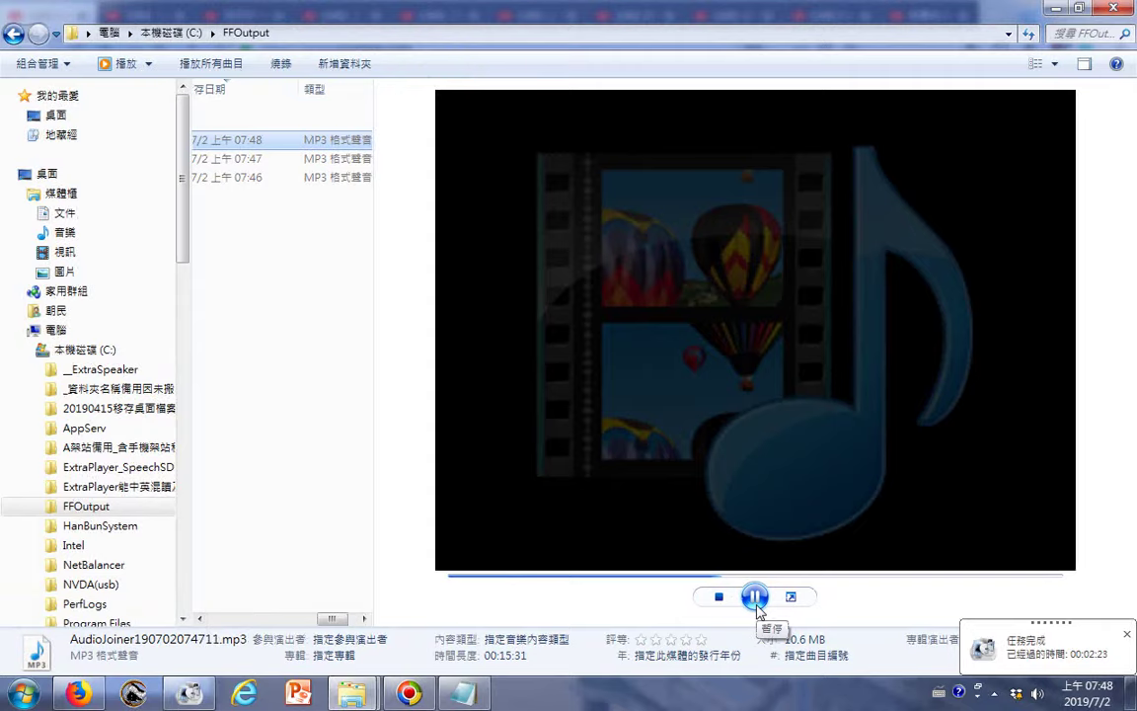
left_click(755, 598)
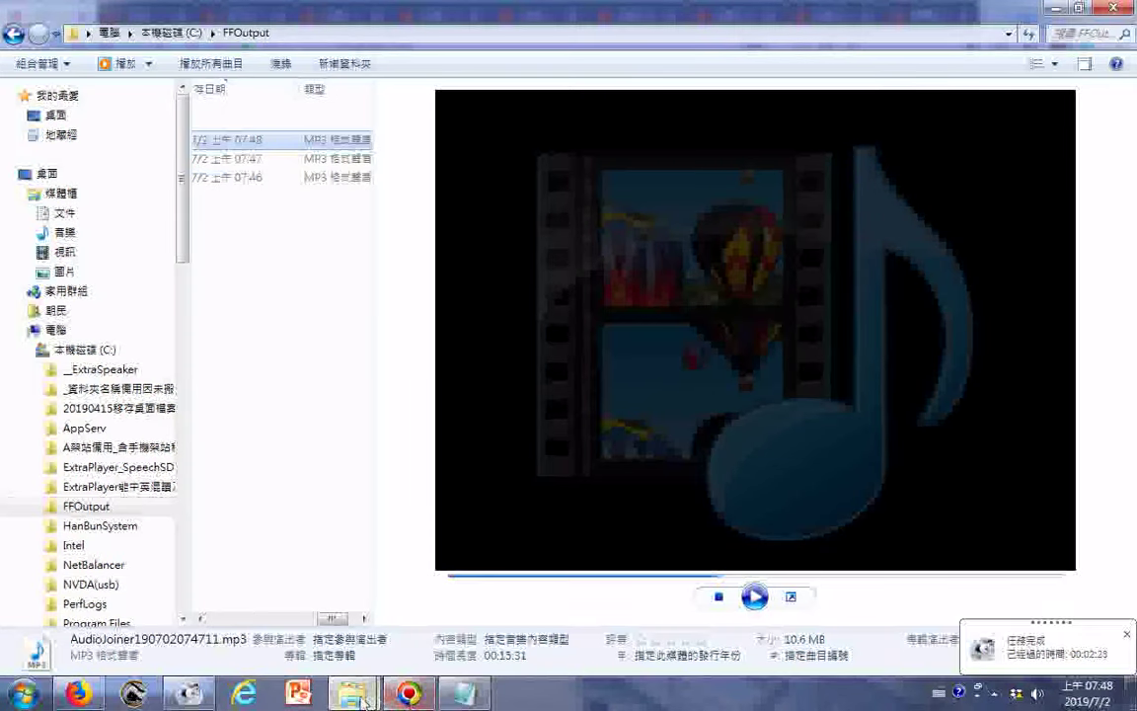
Copy the full file name of the split_001 audio file on TOSHIBA EXT (H:) and paste it at the end of the Notepad text
left_click(261, 592)
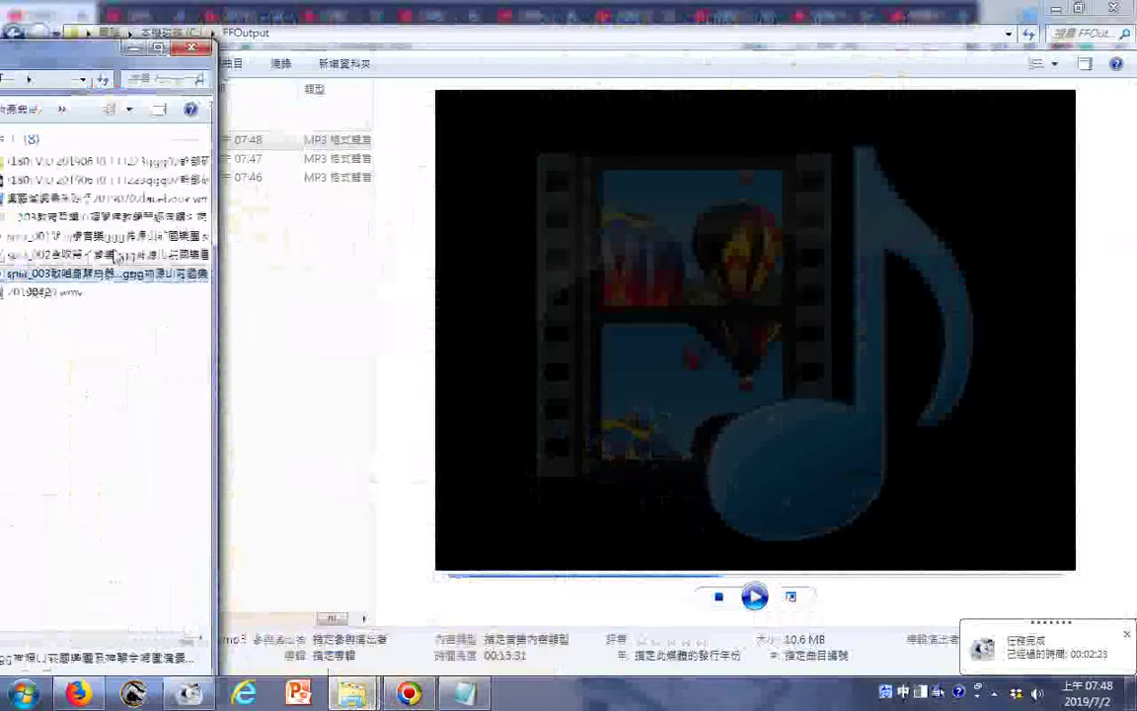
left_click(106, 244)
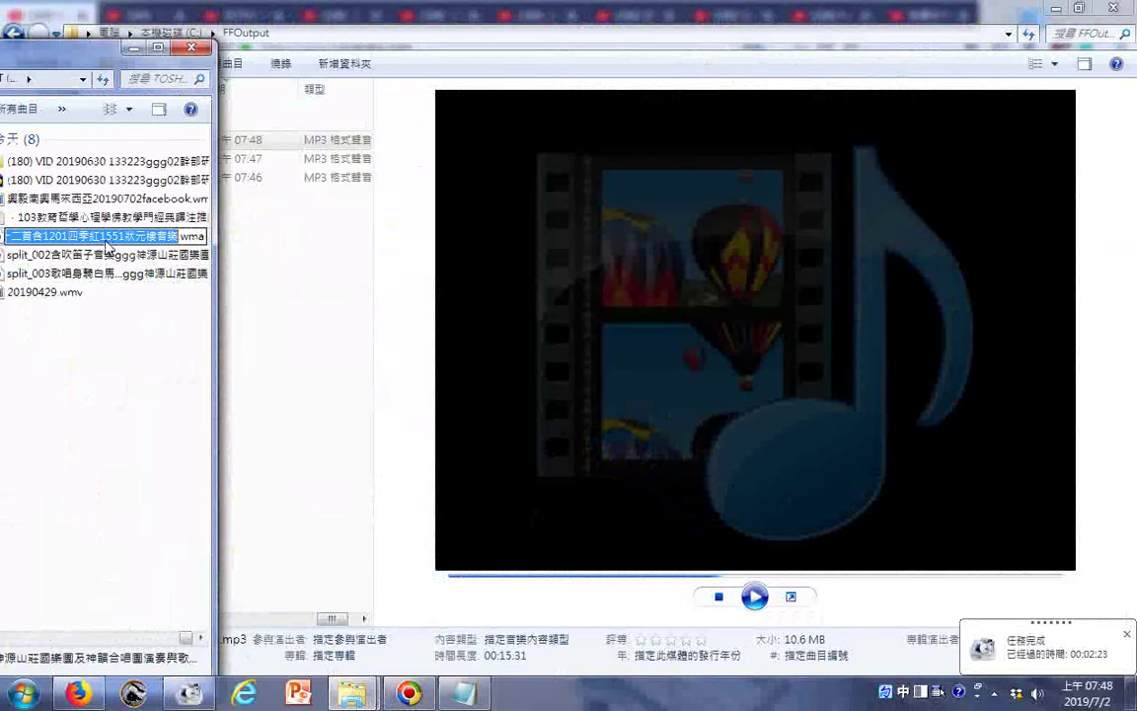
right_click(96, 238)
left_click(123, 286)
left_click(464, 695)
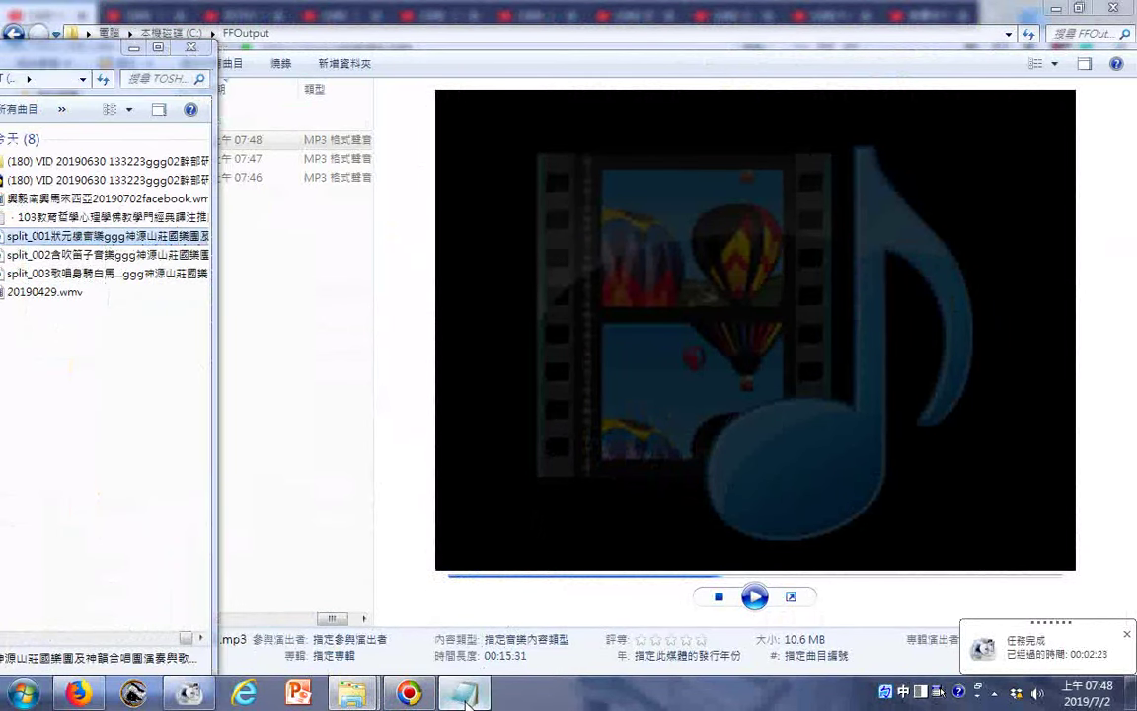
type("split_001狀元樓音樂ggg神源山莊國樂團及神韻合唱團演奏與歌唱共十二首含1201四季紅1551狀元樓音樂")
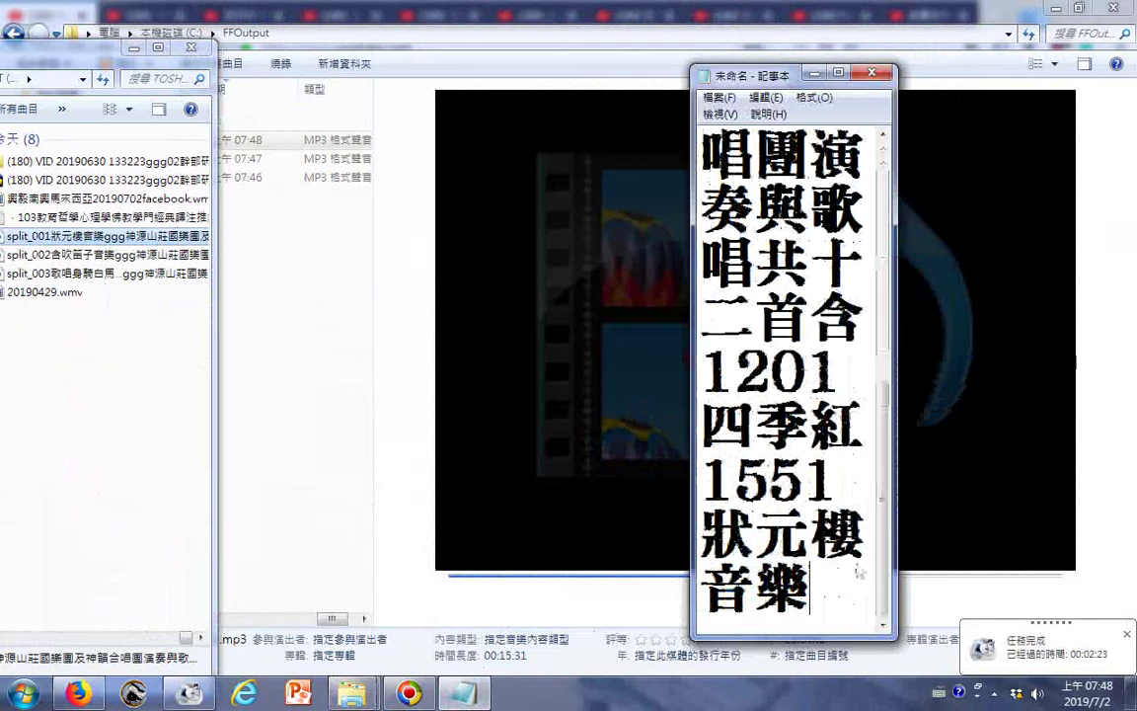
scroll(859, 572, "down", 2)
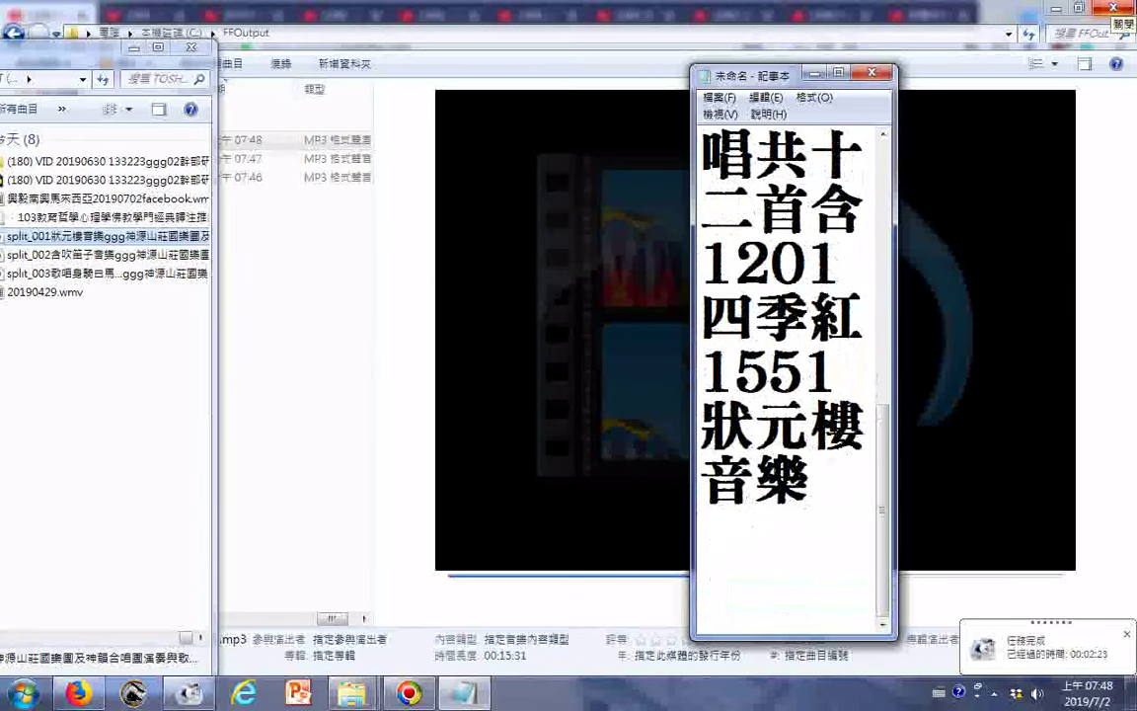
Return to the FFOutput folder and play another stretch of AudioJoiner190702074711.mp3, leaving the preview paused
left_click(625, 608)
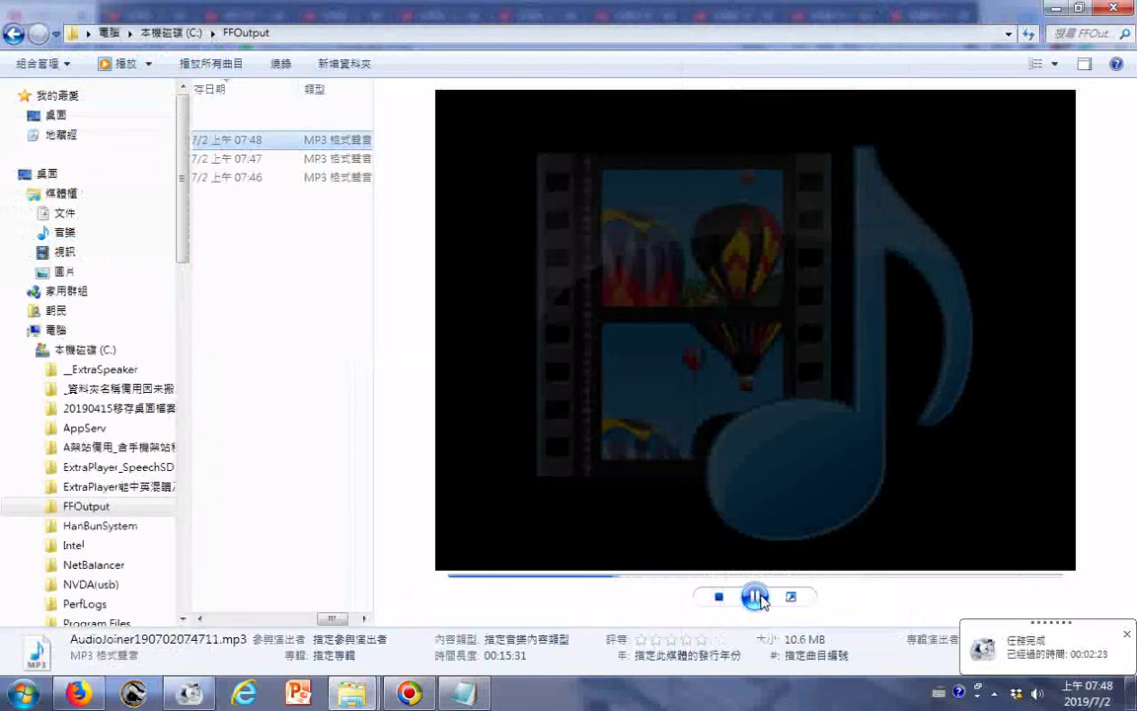
left_click(755, 597)
left_click(756, 596)
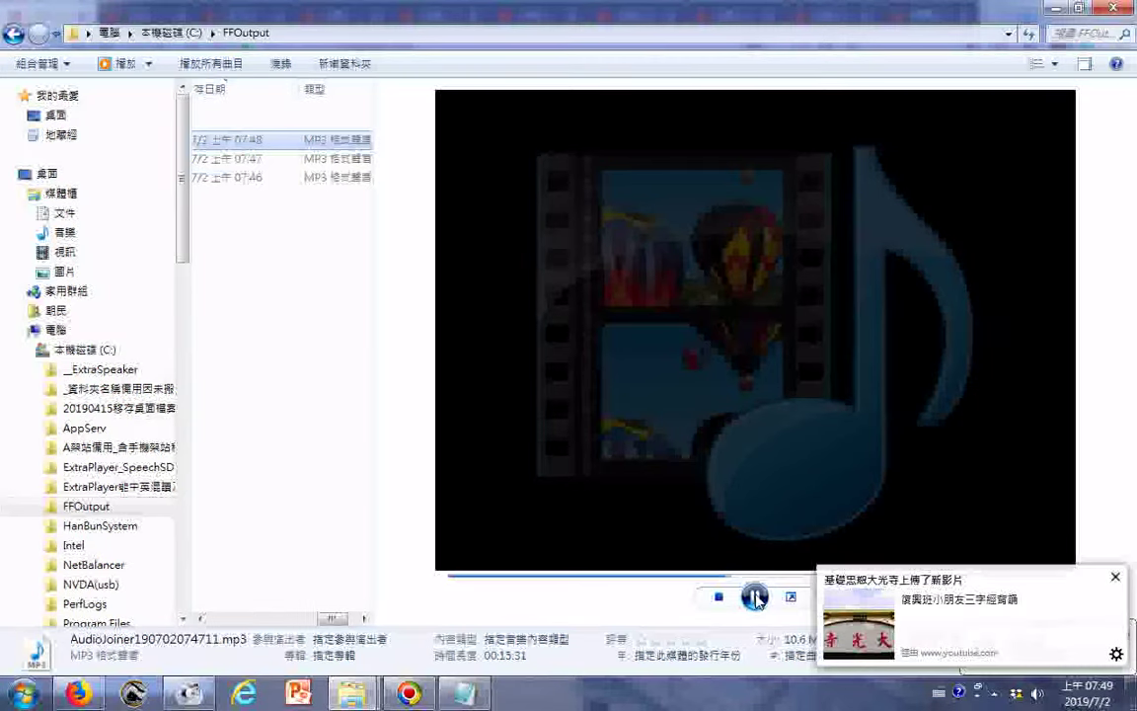
left_click(755, 598)
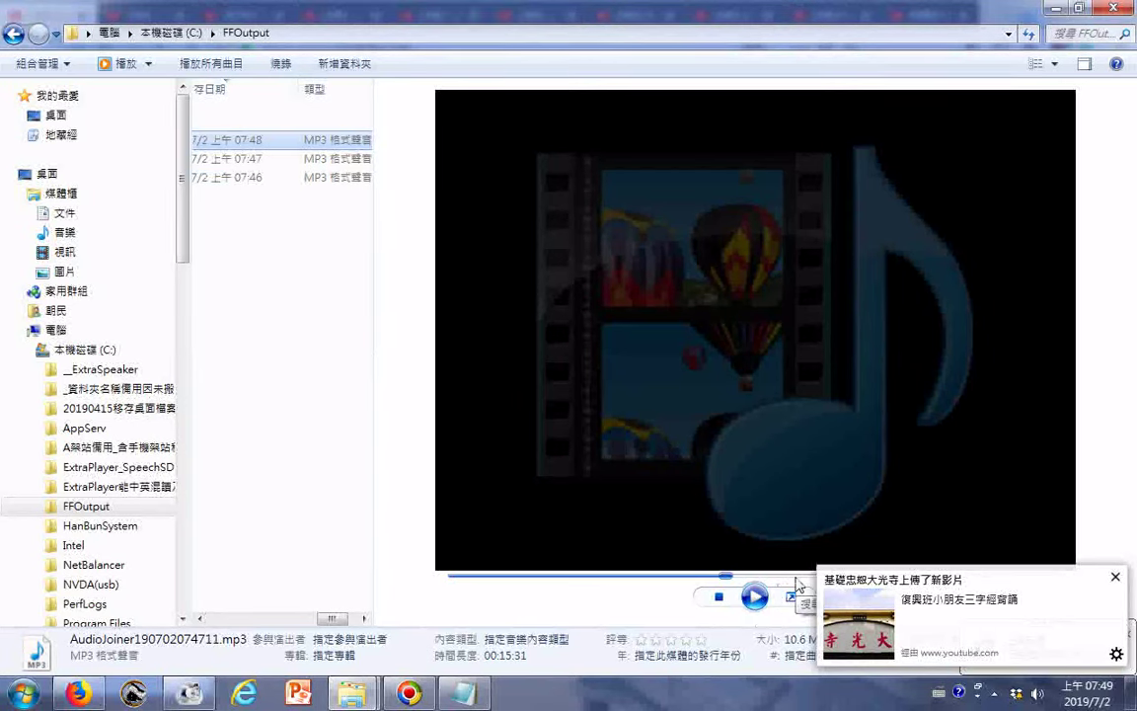
Open the notified YouTube video 復興班小朋友三字經背誦, like it, and save its web page to TOSHIBA EXT (H:)
left_click(999, 611)
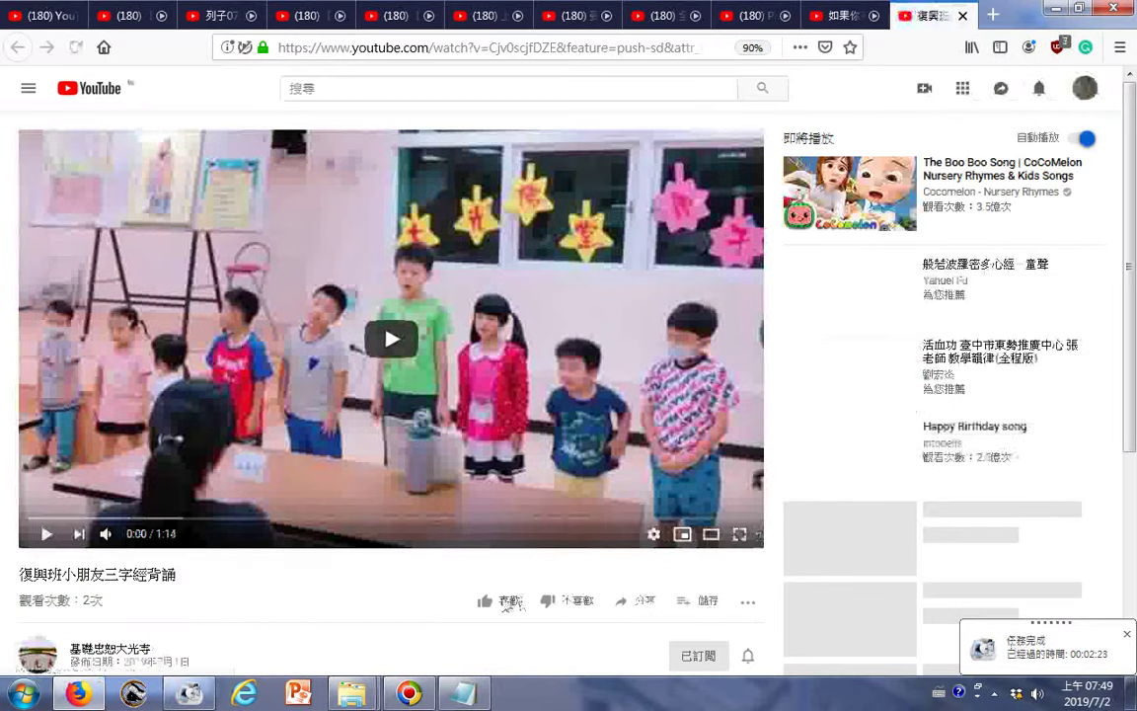
left_click(497, 600)
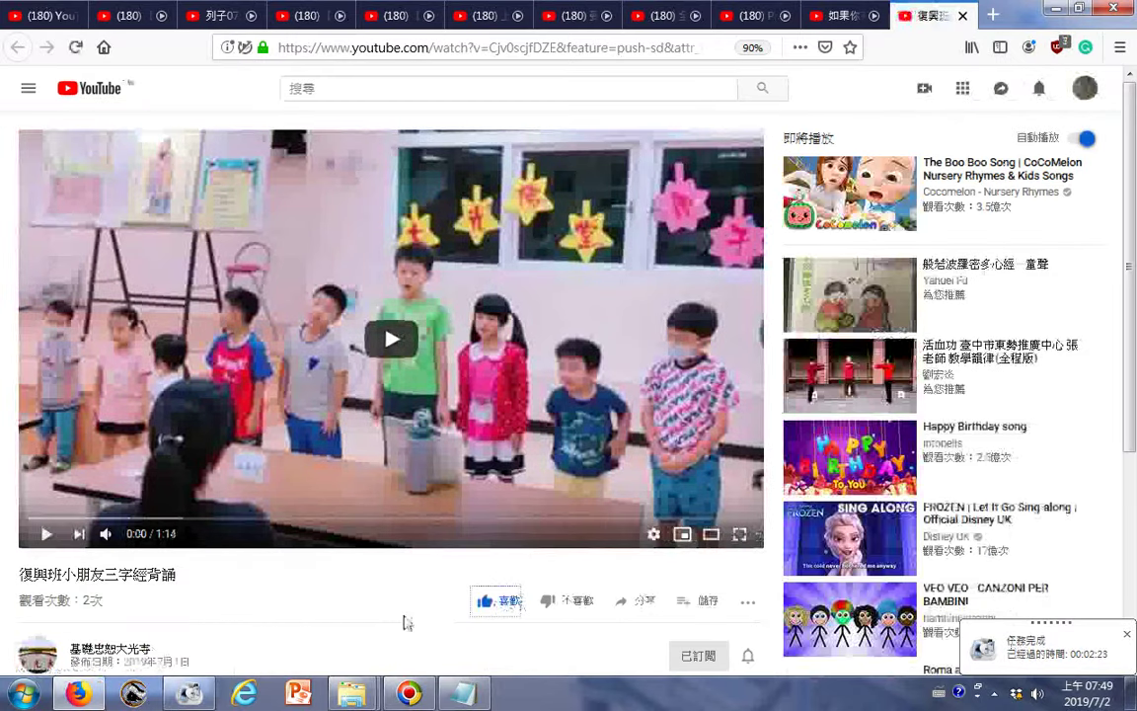
right_click(358, 592)
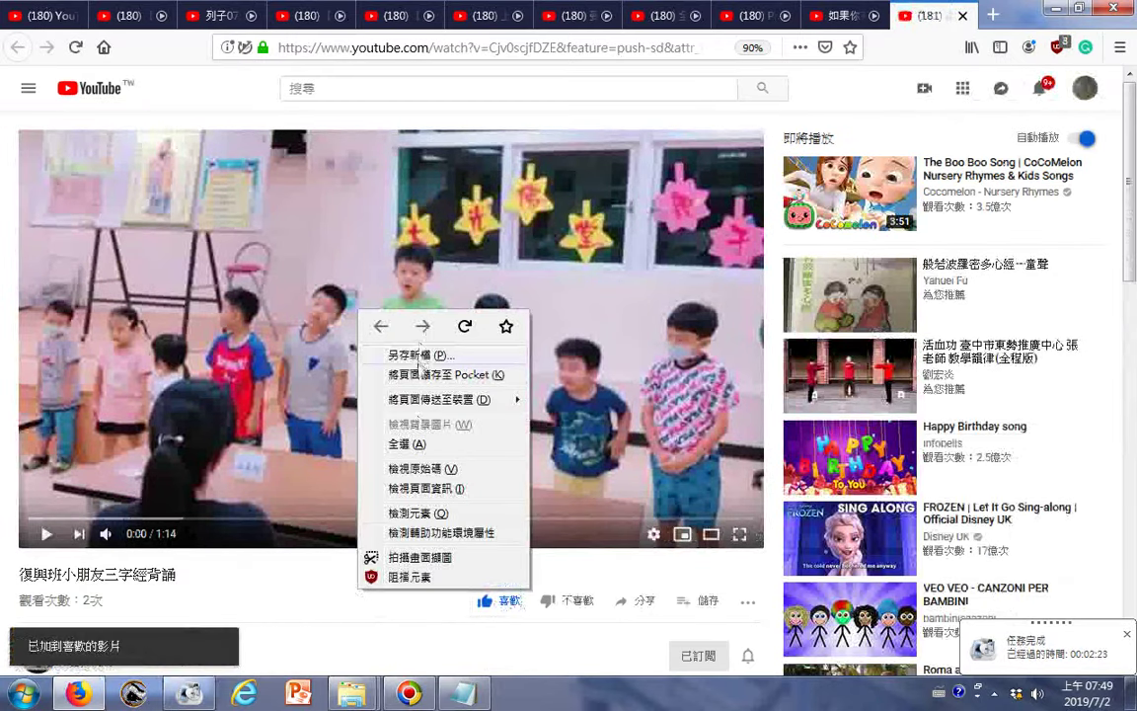
left_click(465, 326)
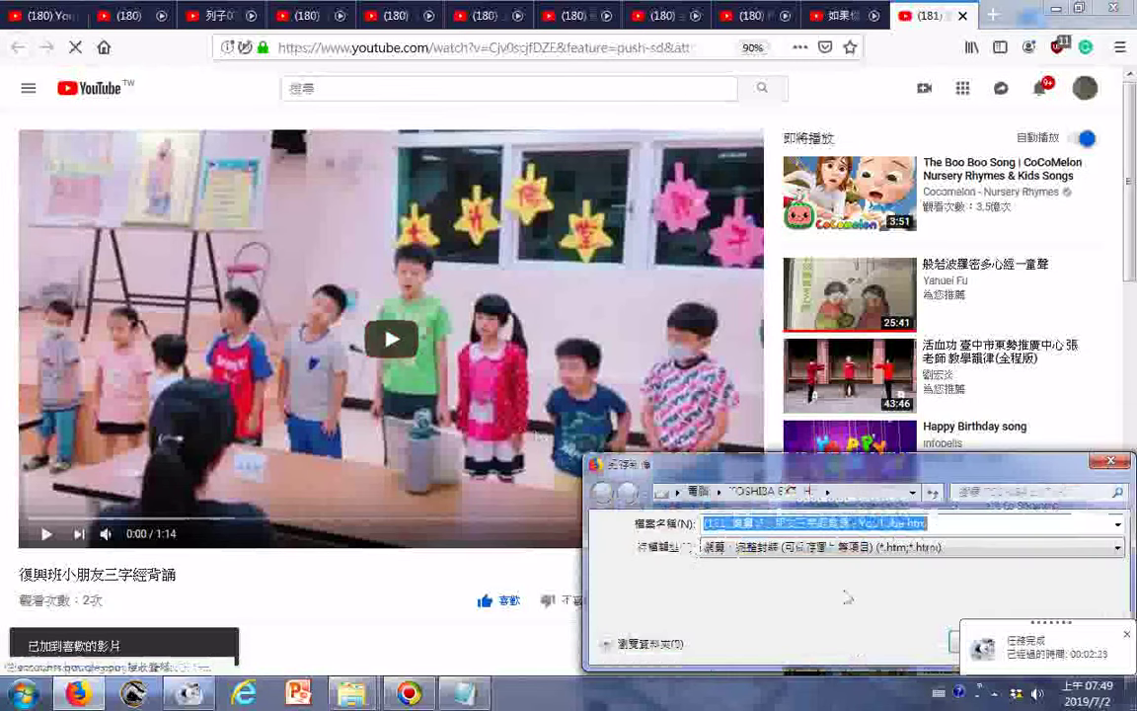
left_click(955, 644)
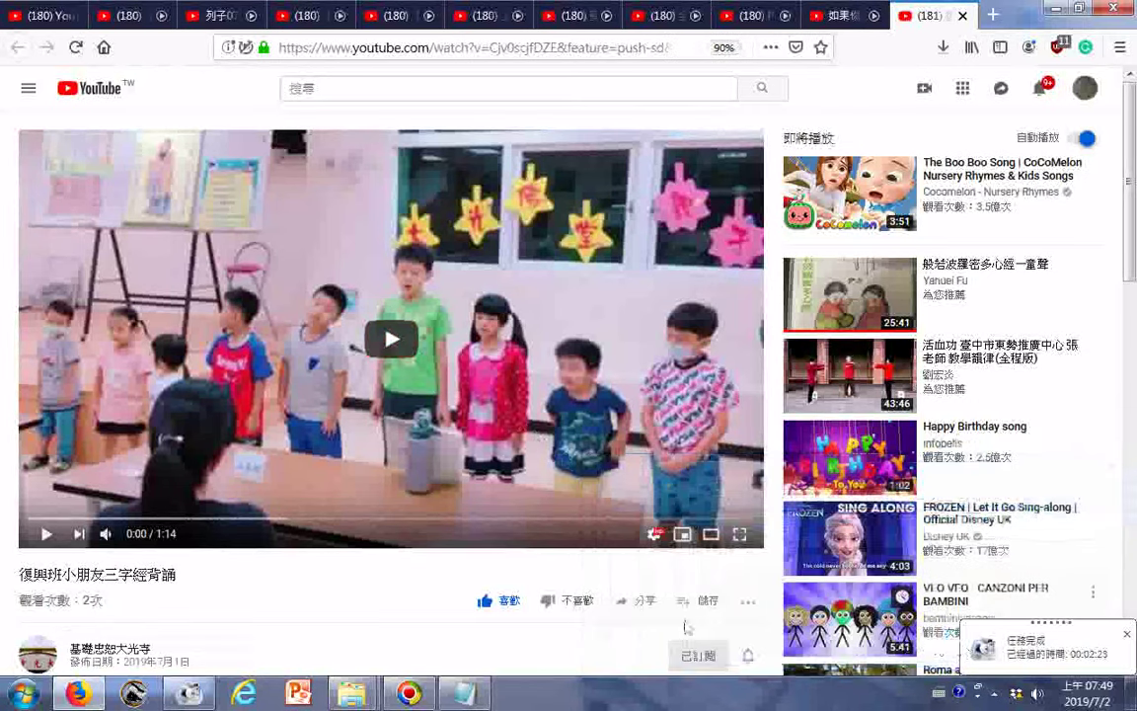
Download a screenshot of the video page's visible area and open the 基礎忠恕大光寺 channel in a new tab
right_click(383, 630)
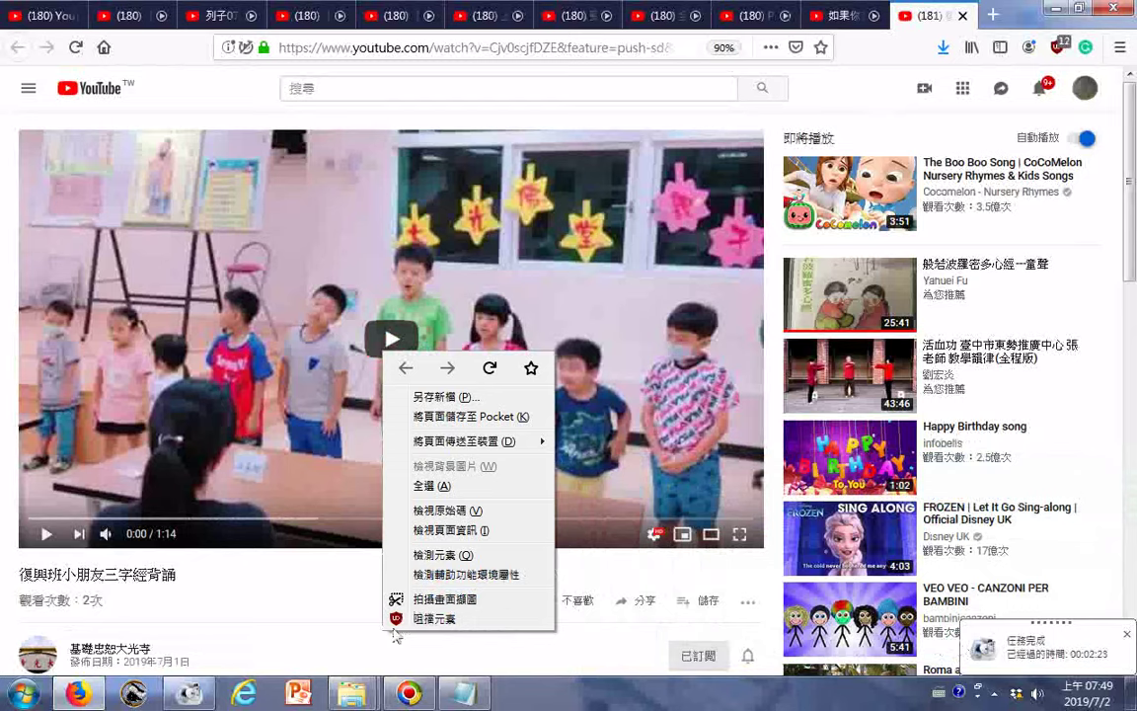
left_click(445, 599)
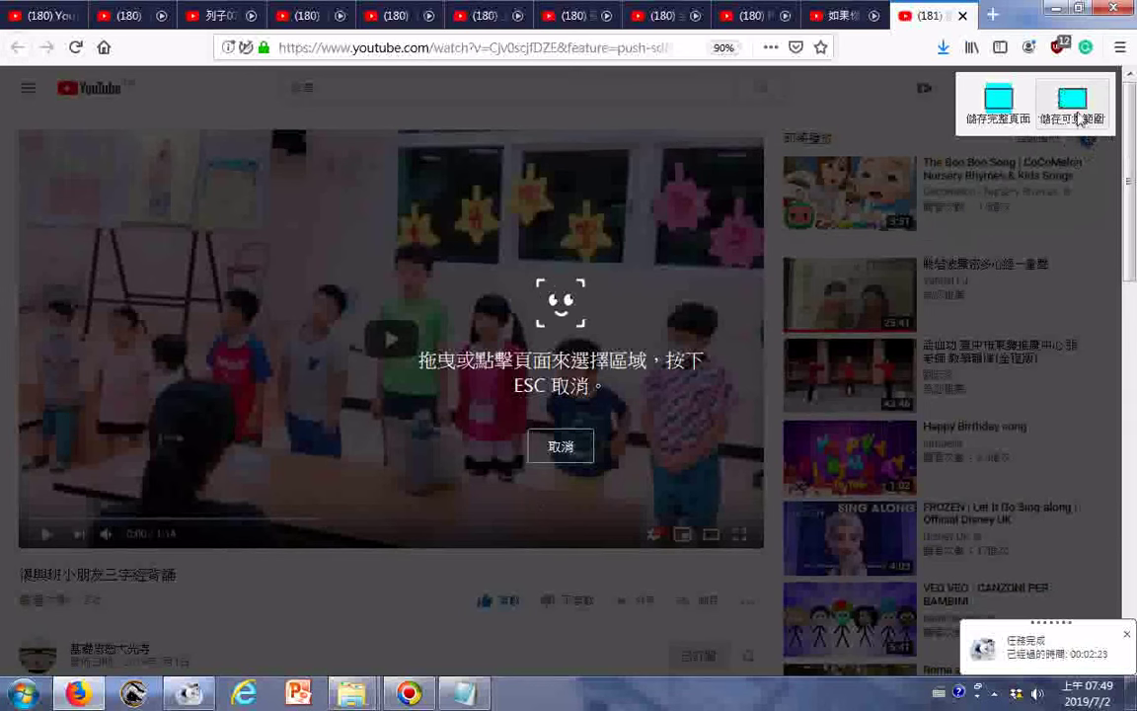
left_click(1074, 114)
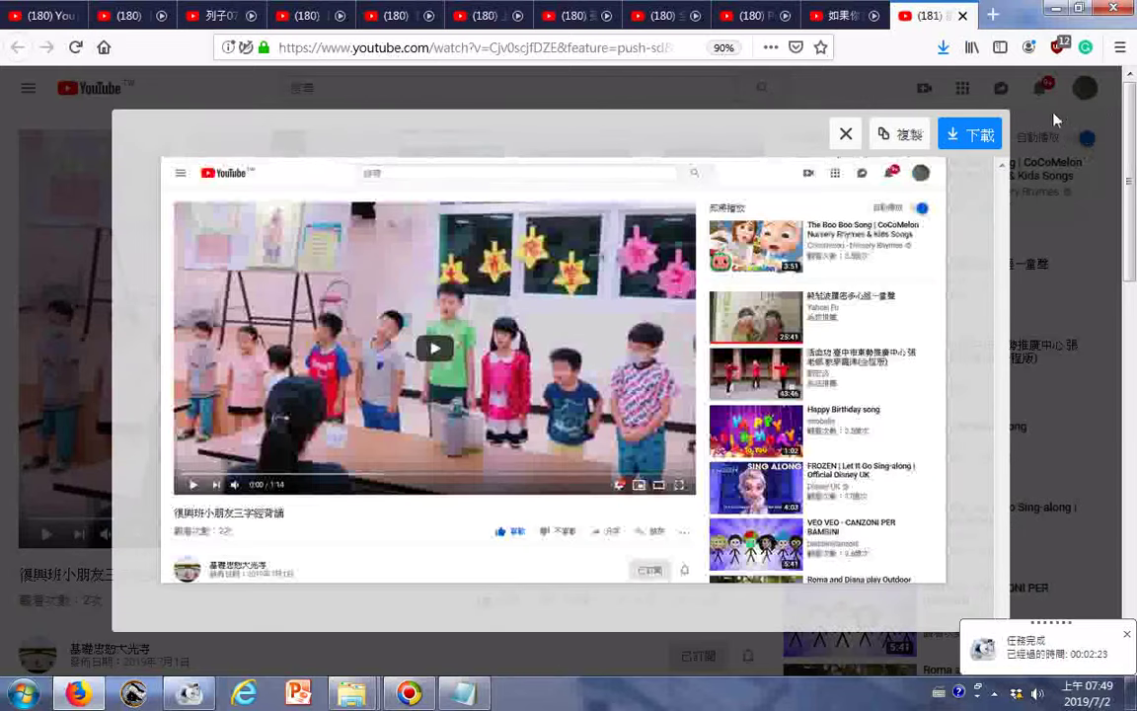
left_click(977, 142)
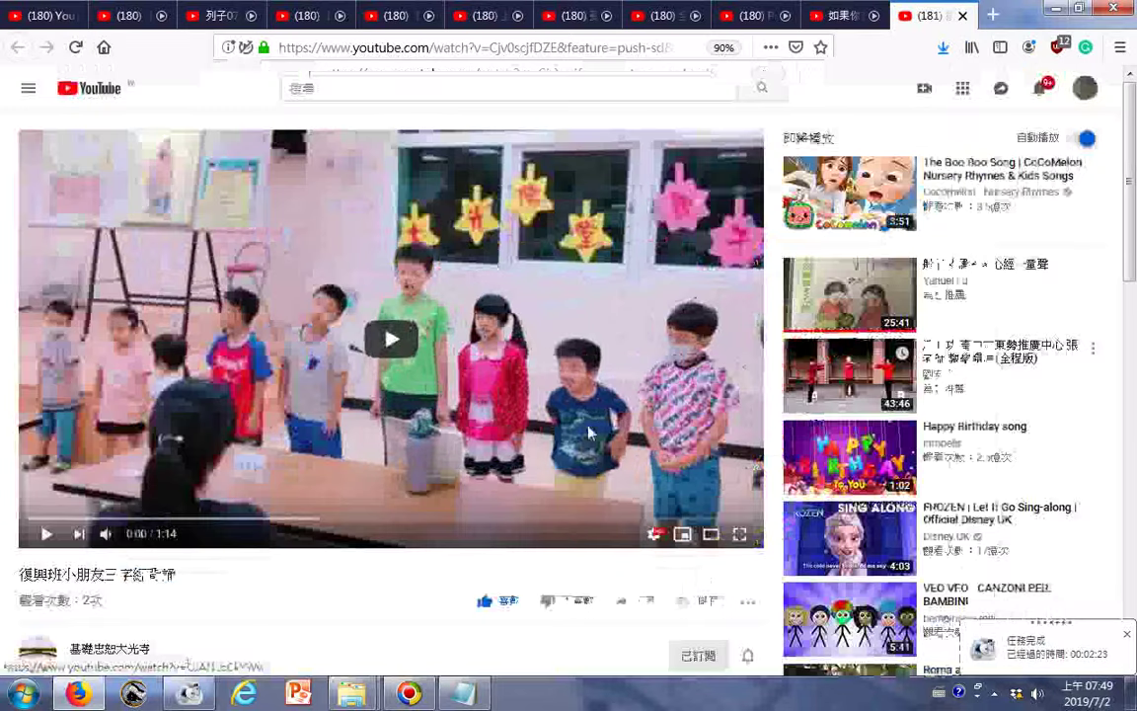
right_click(118, 651)
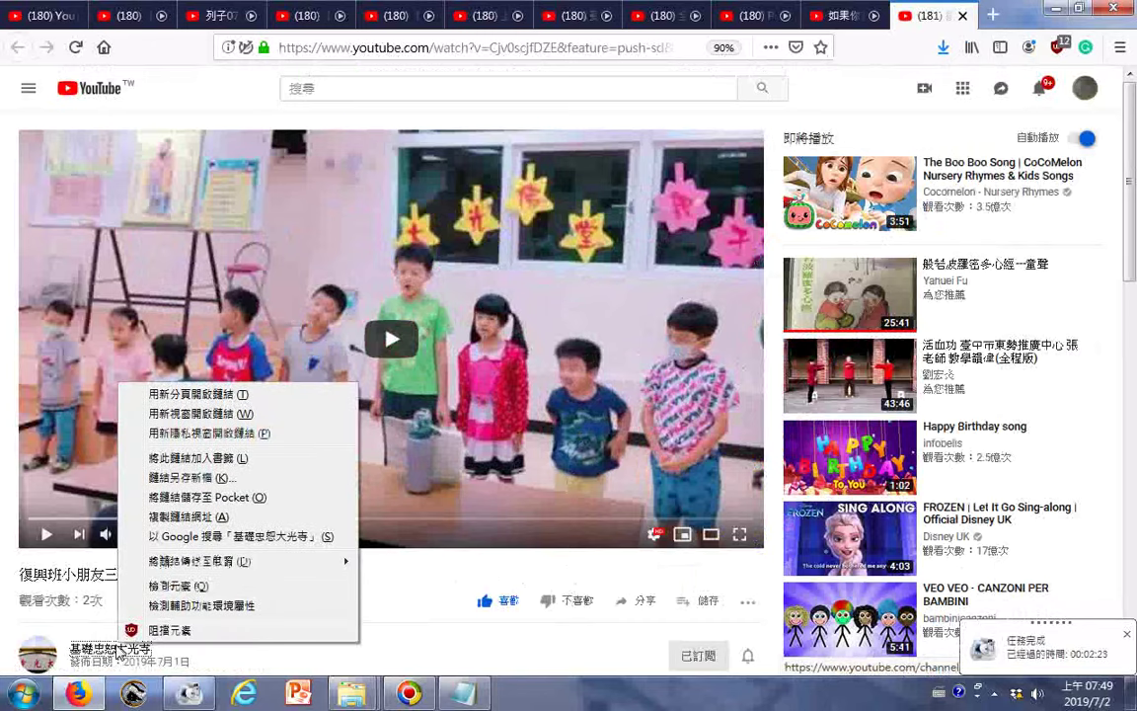
left_click(192, 394)
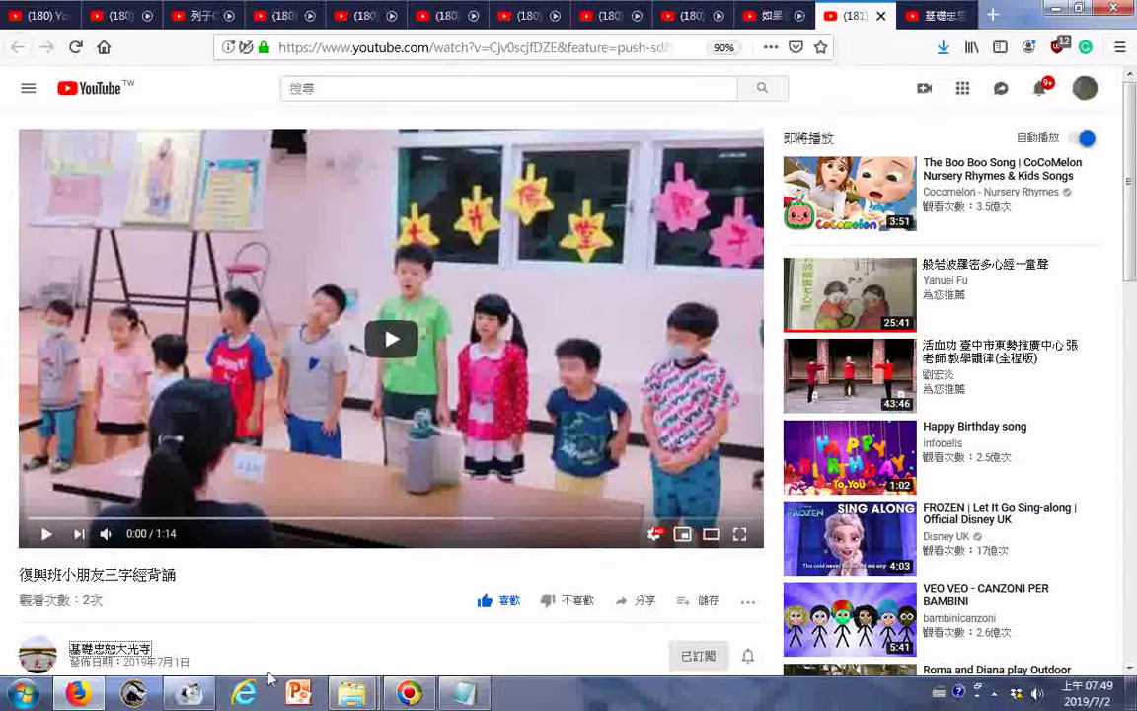
Switch to the FFOutput folder, resume AudioJoiner190702074711.mp3 and skip ahead to listen to its later sections
mouse_move(354, 697)
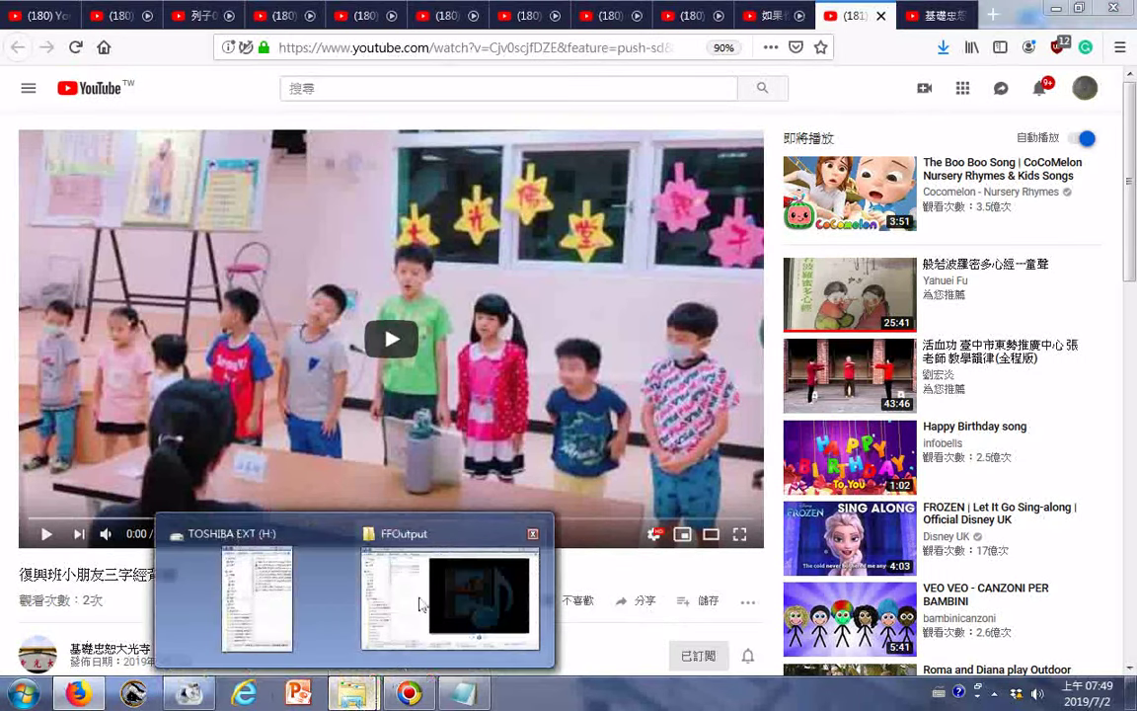
left_click(438, 545)
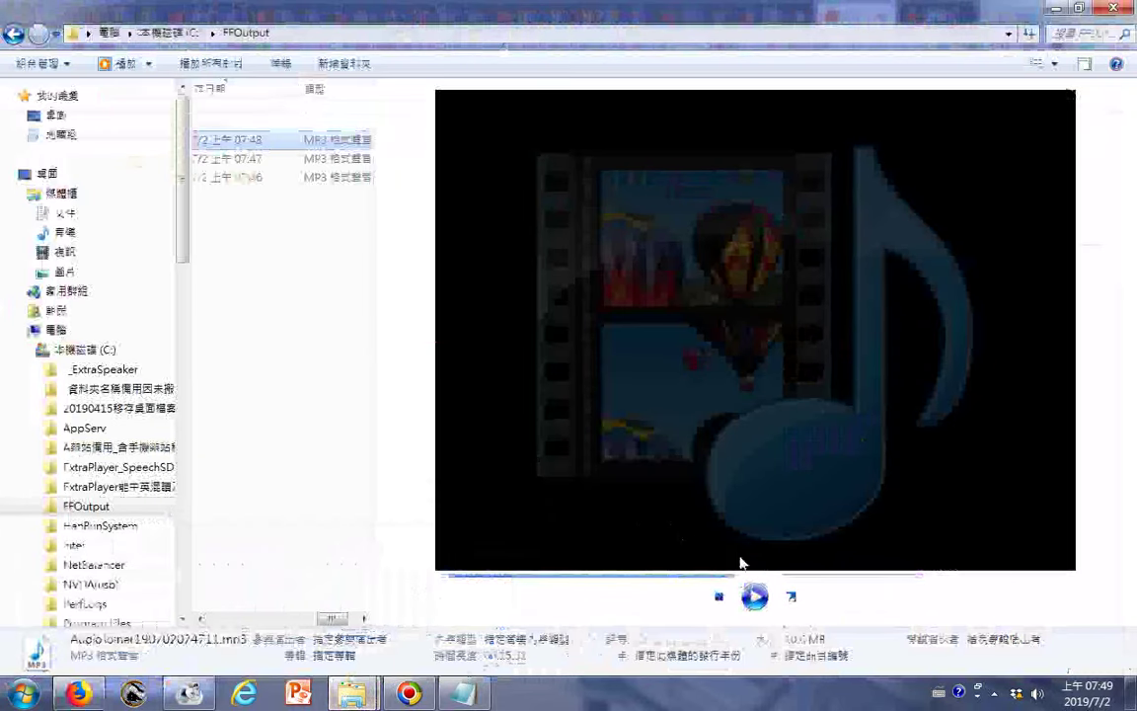
left_click(764, 598)
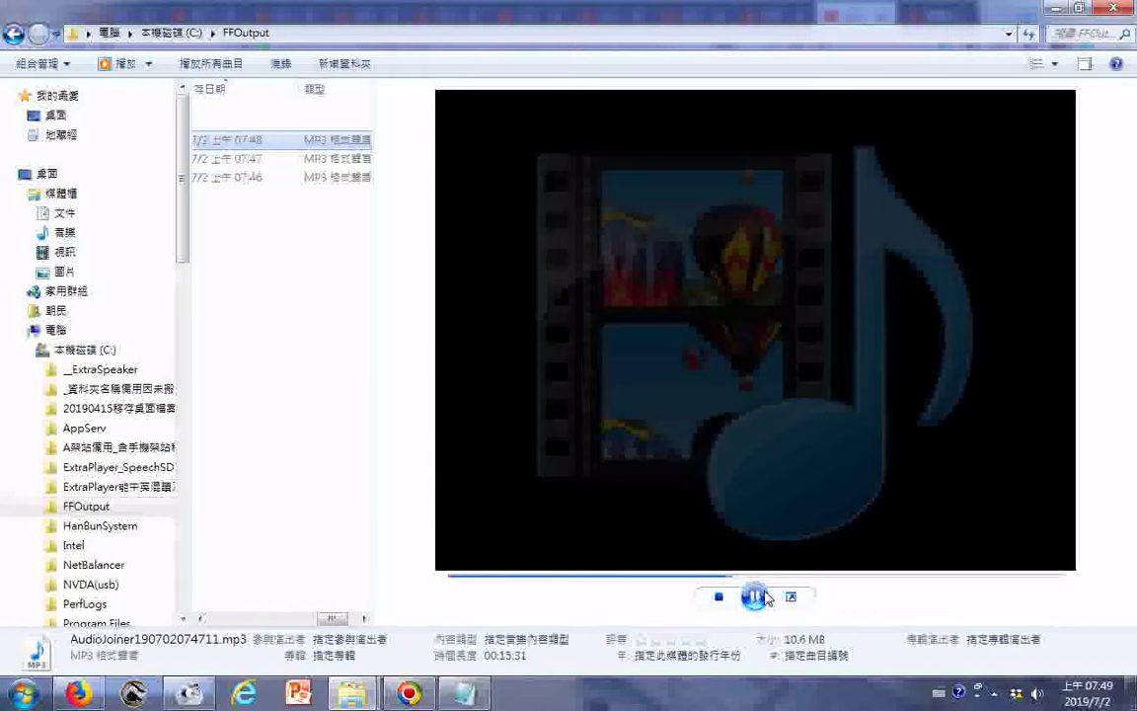
left_click(841, 574)
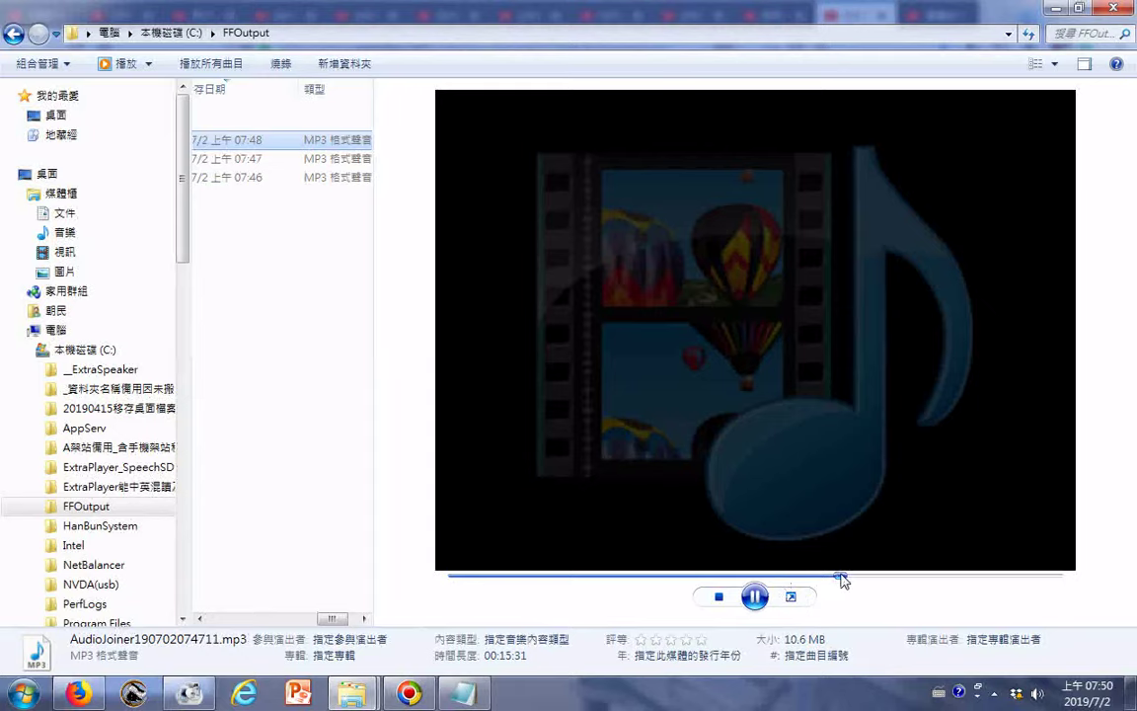
left_click_drag(875, 582, 935, 587)
left_click(939, 581)
left_click(265, 622)
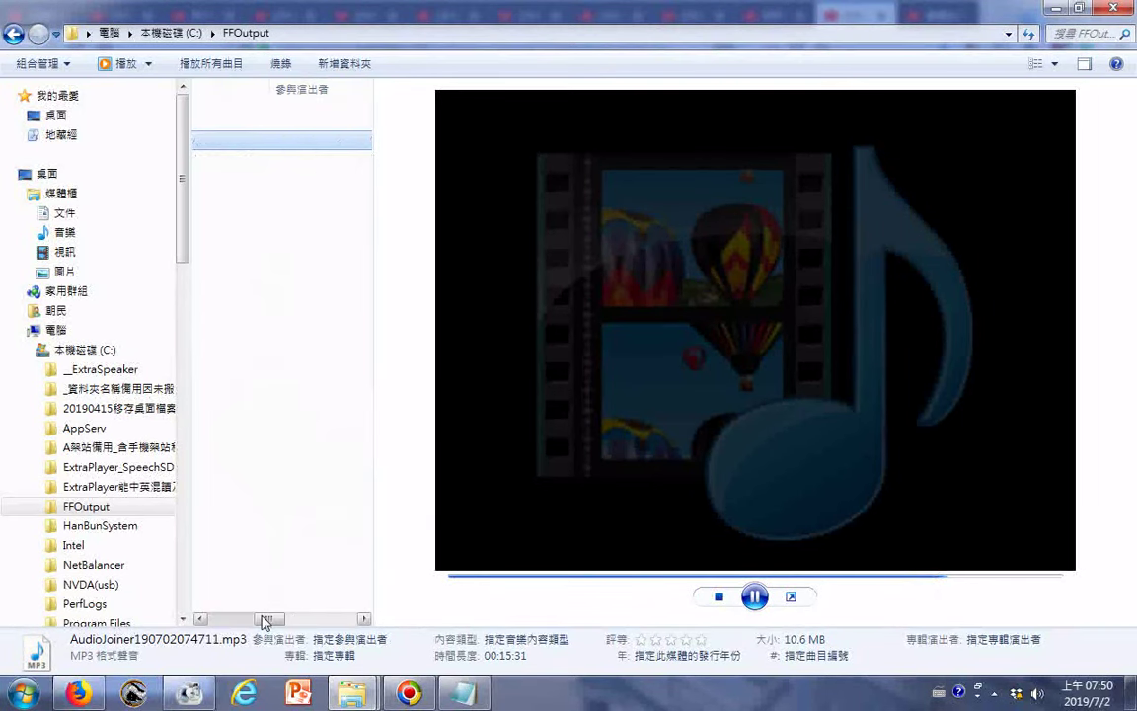
left_click(264, 622)
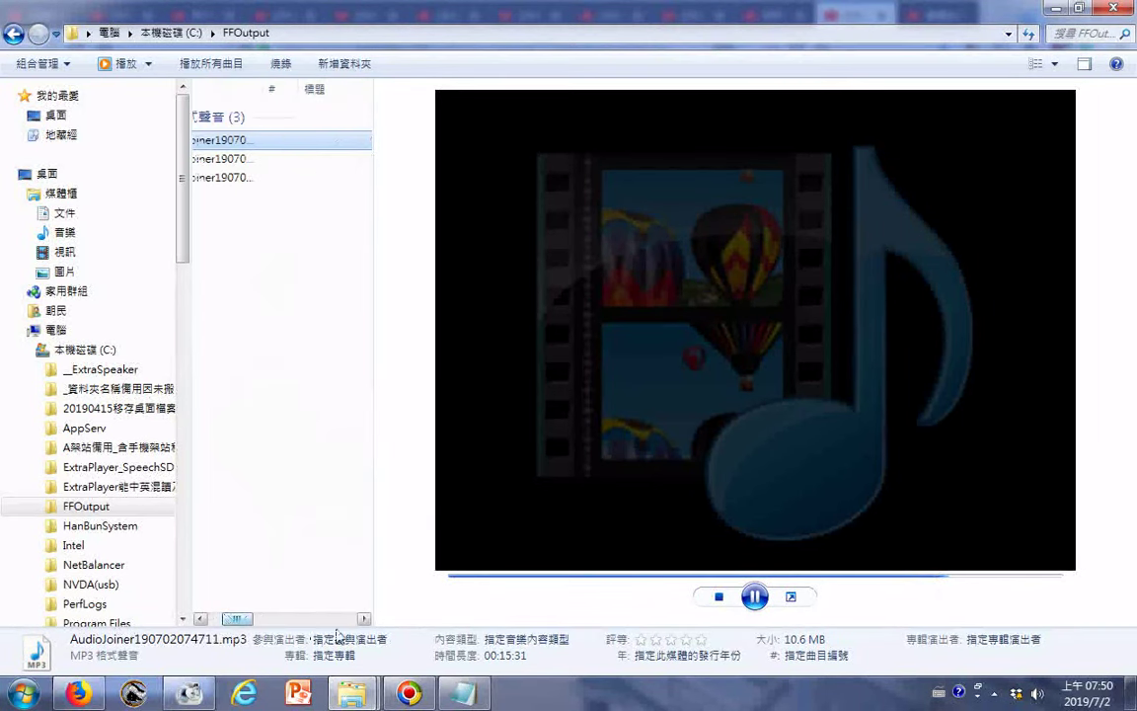
Copy the full file name of the split_002 audio file on TOSHIBA EXT (H:) and paste it into the Notepad text
left_click(352, 694)
left_click(240, 542)
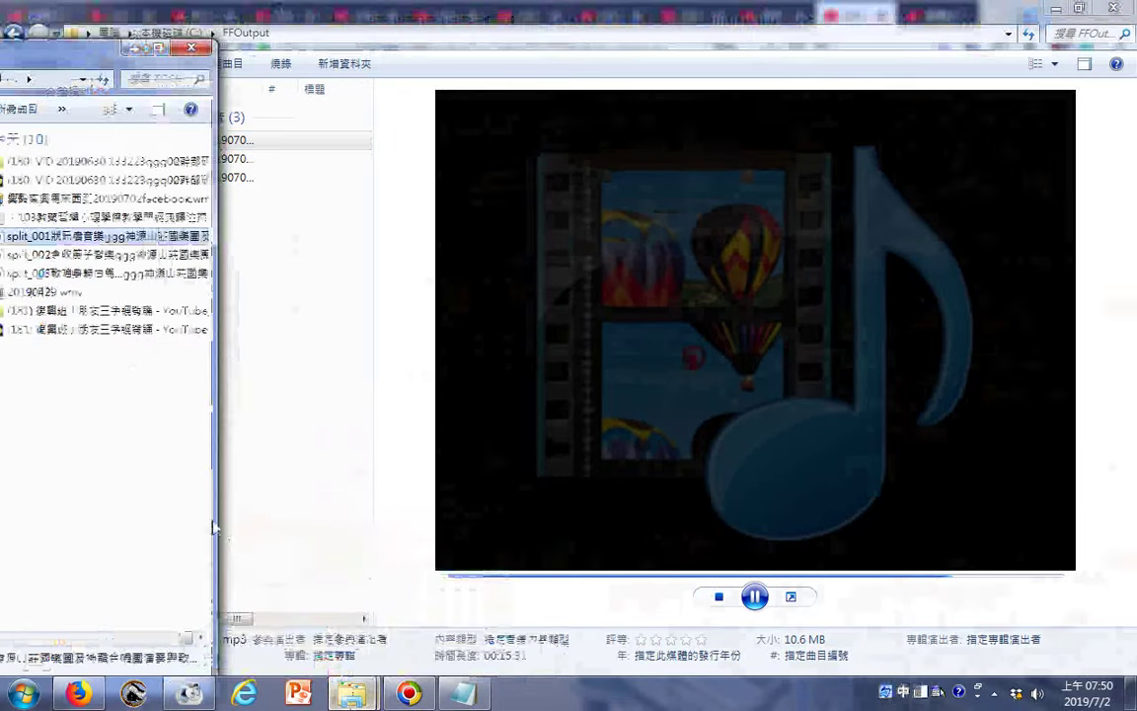
left_click(67, 259)
right_click(64, 261)
left_click(158, 308)
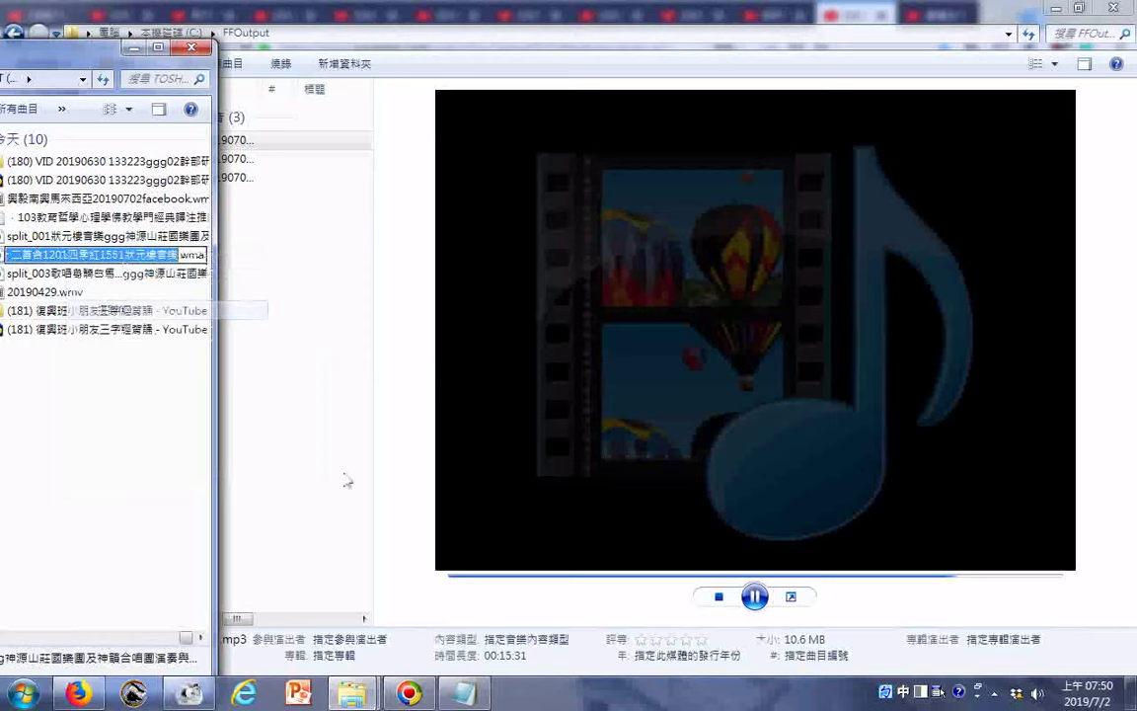
left_click(482, 694)
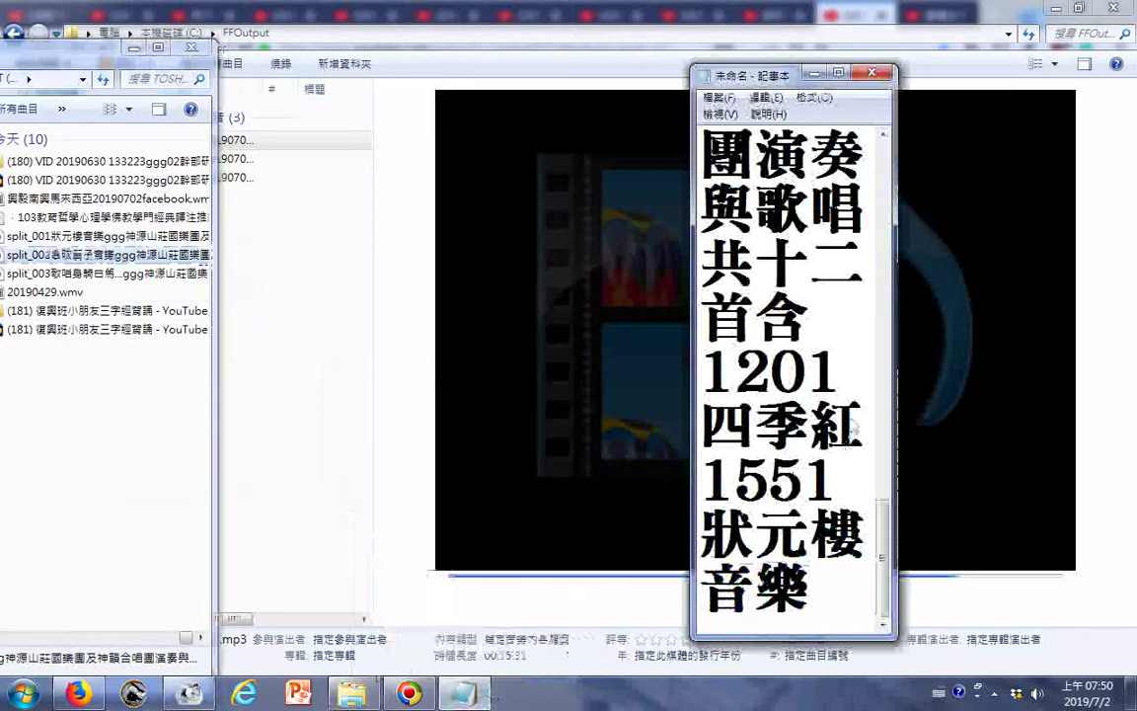
Paste the copied split_002 file name on its own line between the split_003 and split_001 names and maximize the Notepad window
scroll(820, 420, "up", 1)
scroll(815, 413, "down", 1)
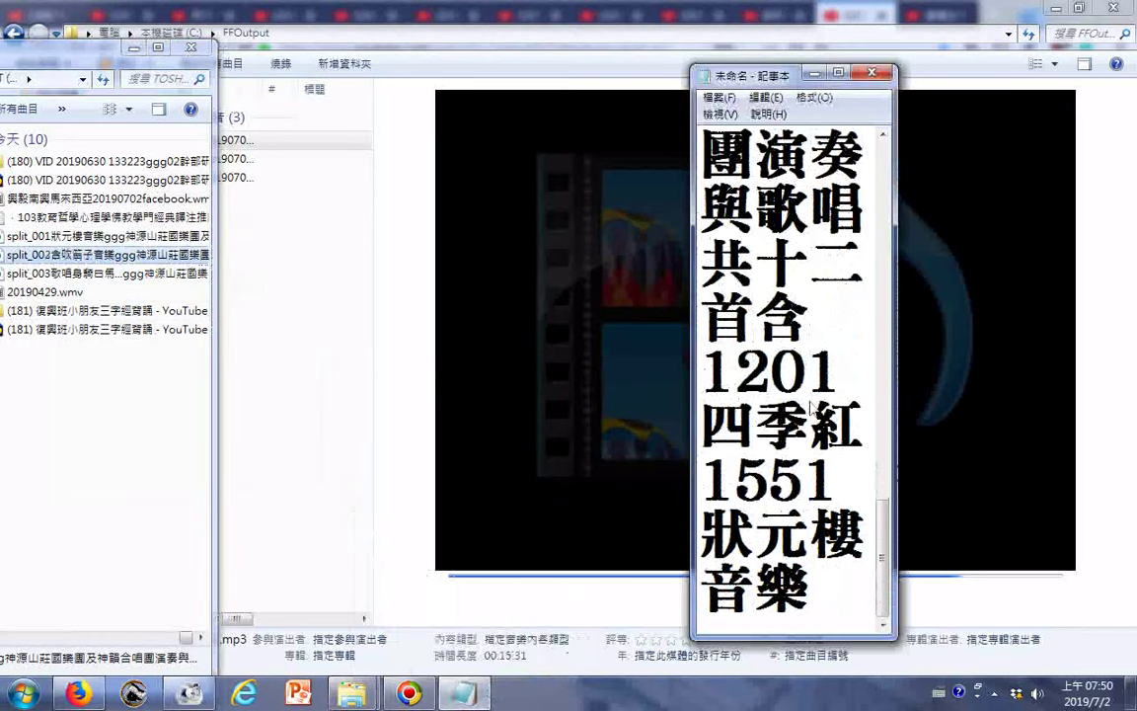
key("Return")
key("Return")
key("ctrl+v")
right_click(741, 317)
key("Escape")
scroll(884, 375, "up", 2)
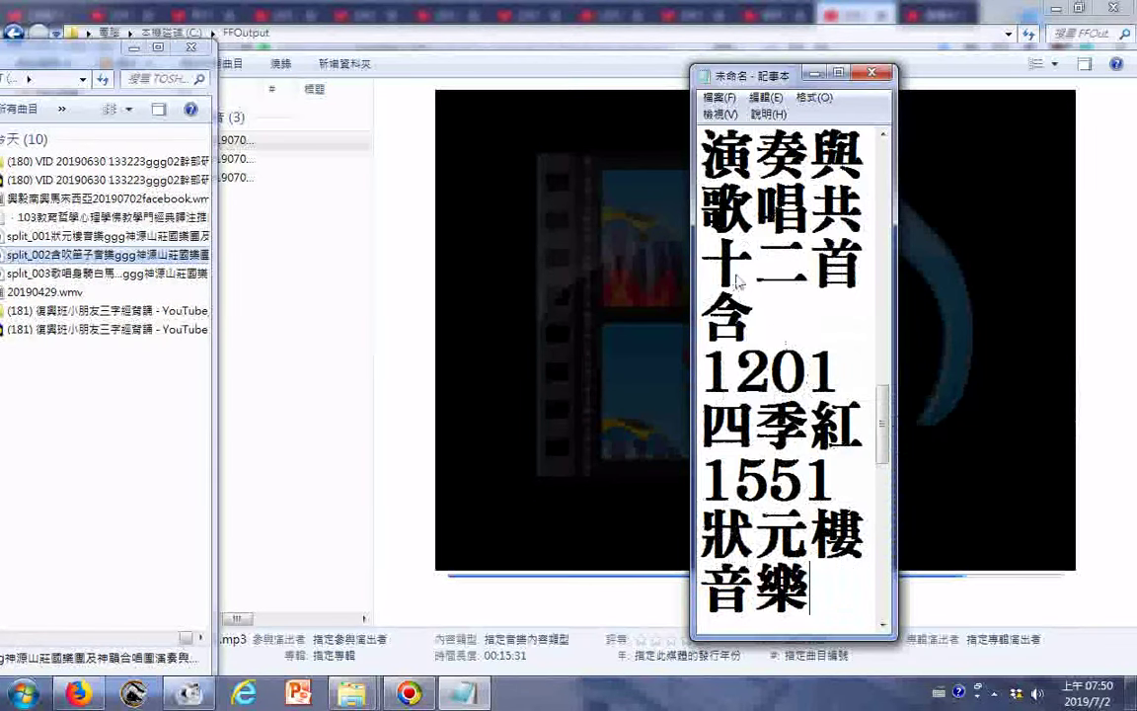
scroll(879, 370, "up", 1)
scroll(849, 345, "down", 3)
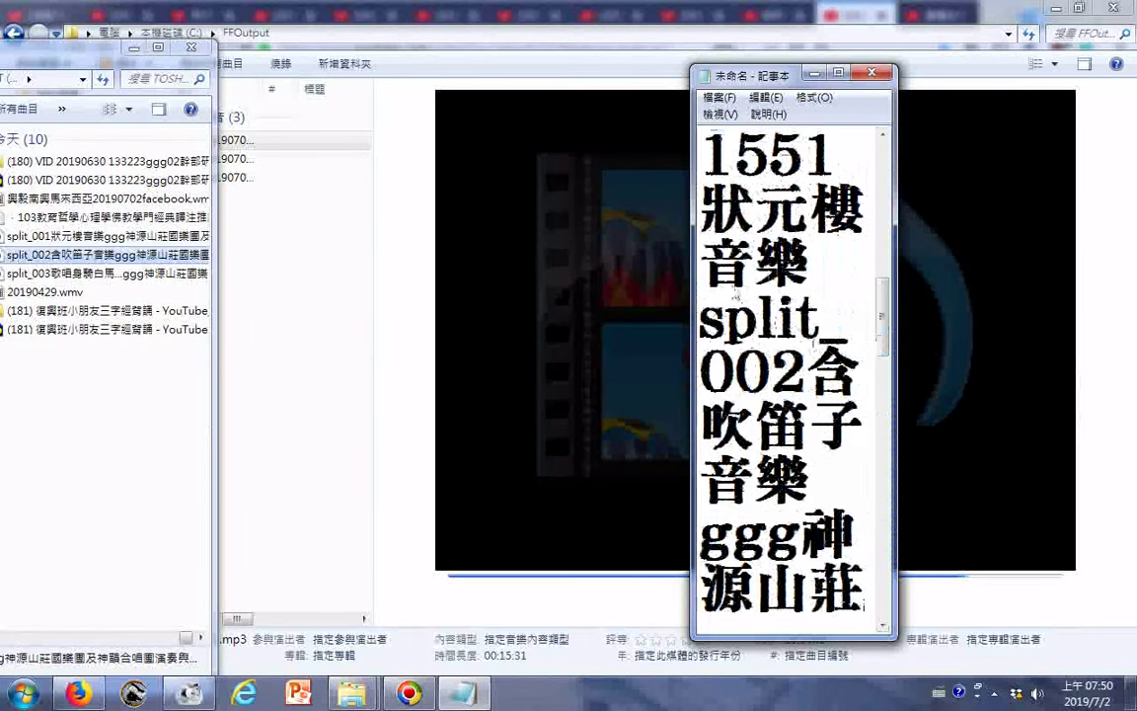
scroll(728, 297, "up", 10)
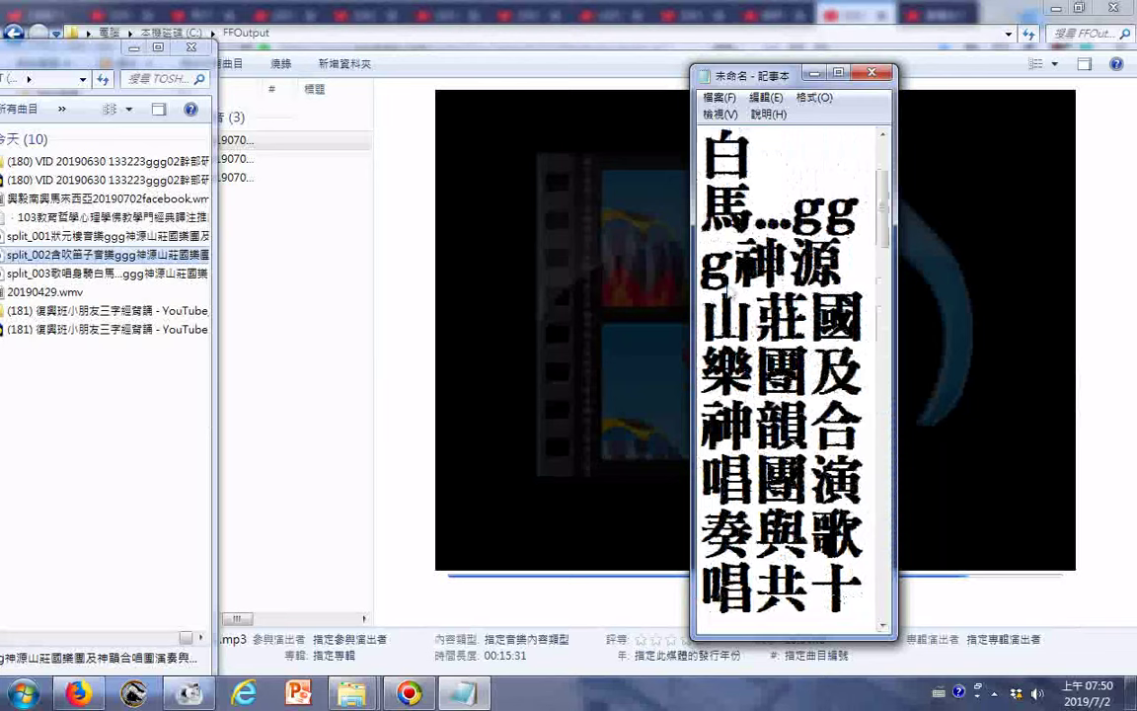
left_click(838, 74)
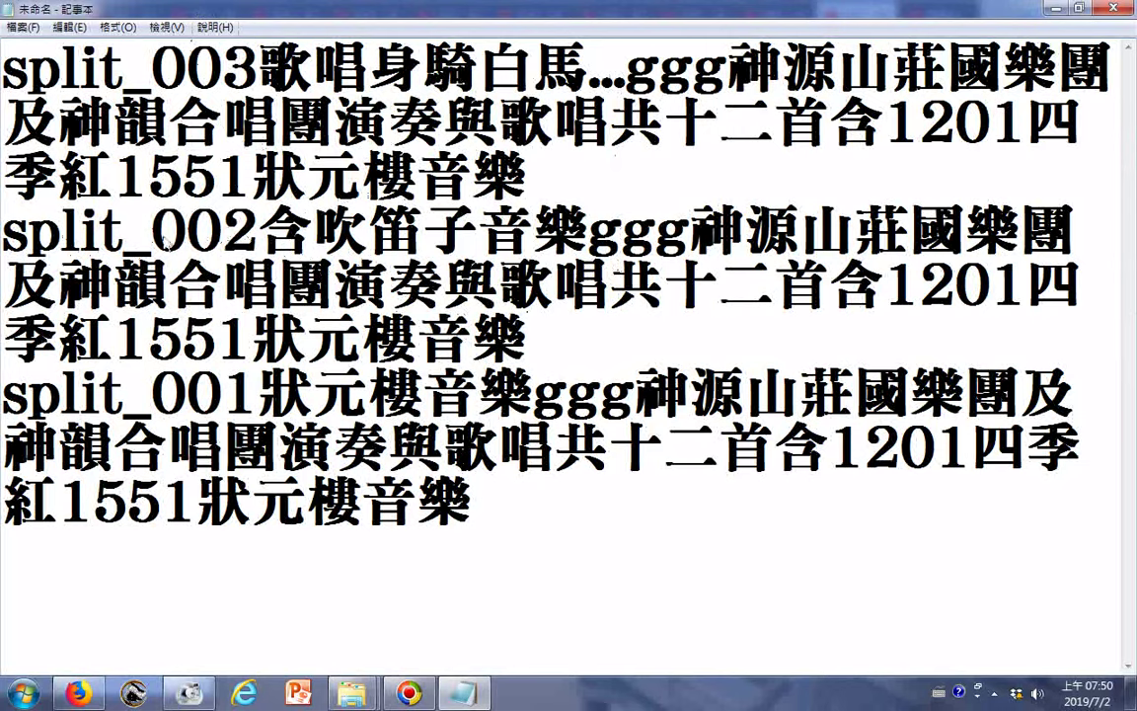
Copy "_002含吹笛子音樂" from the split_002 line and paste it right after 白馬 in the split_003 line
left_click(125, 234, "shift")
right_click(448, 201)
left_click(564, 281)
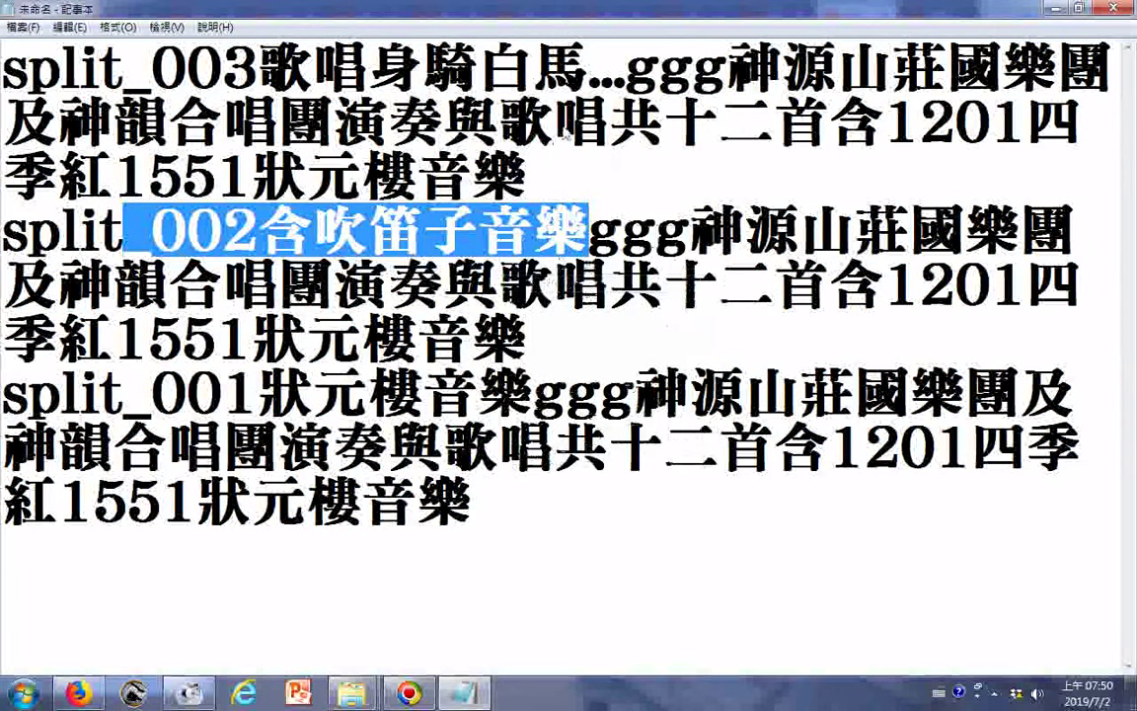
left_click(591, 74)
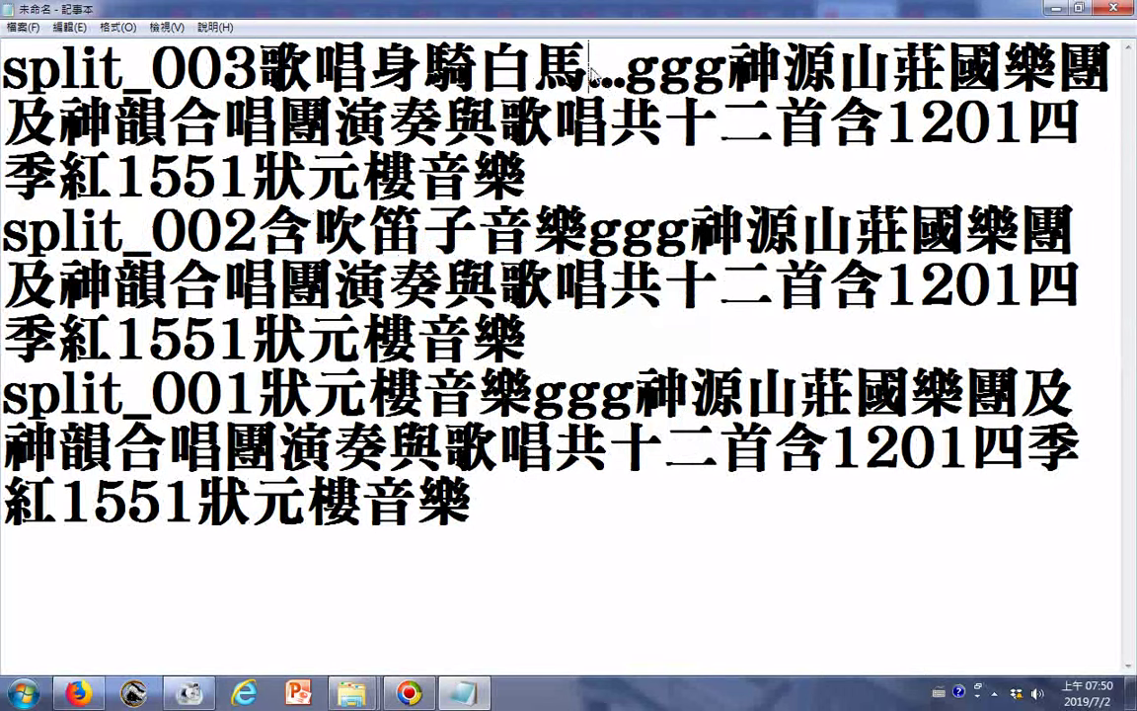
right_click(591, 72)
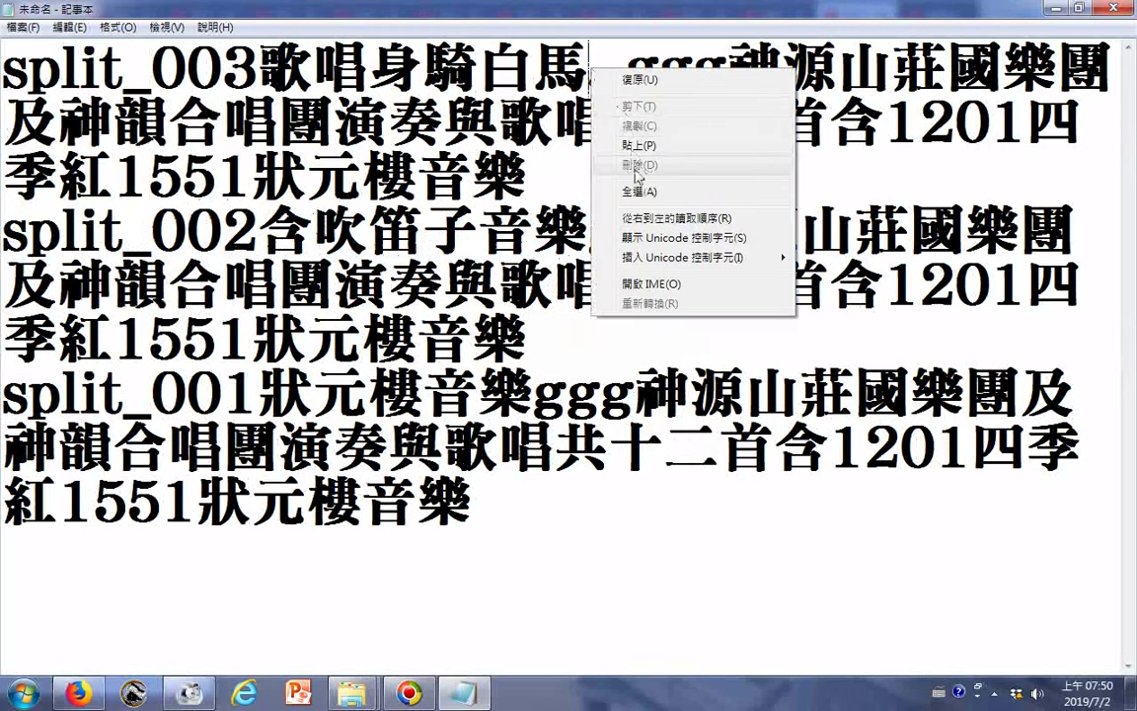
left_click(639, 145)
Copy "_001狀元樓音樂" from the split_001 line and paste it after "_002含吹笛子音樂" in the split_003 line
left_click_drag(124, 395, 533, 395)
right_click(509, 385)
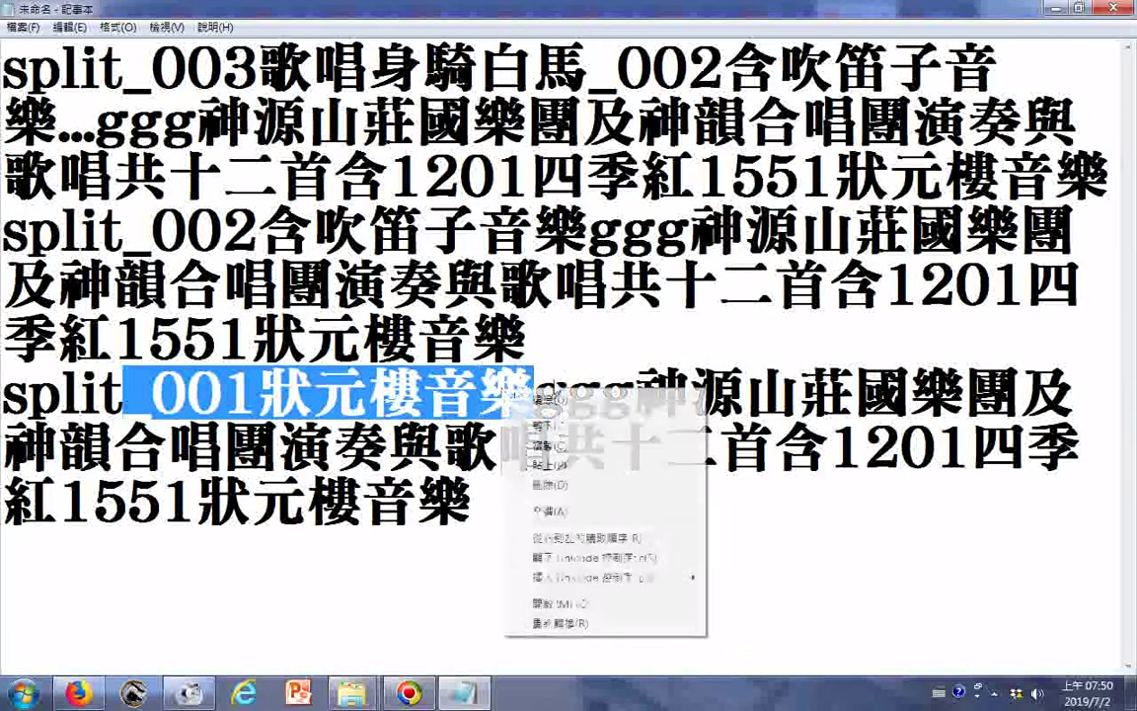
left_click(564, 444)
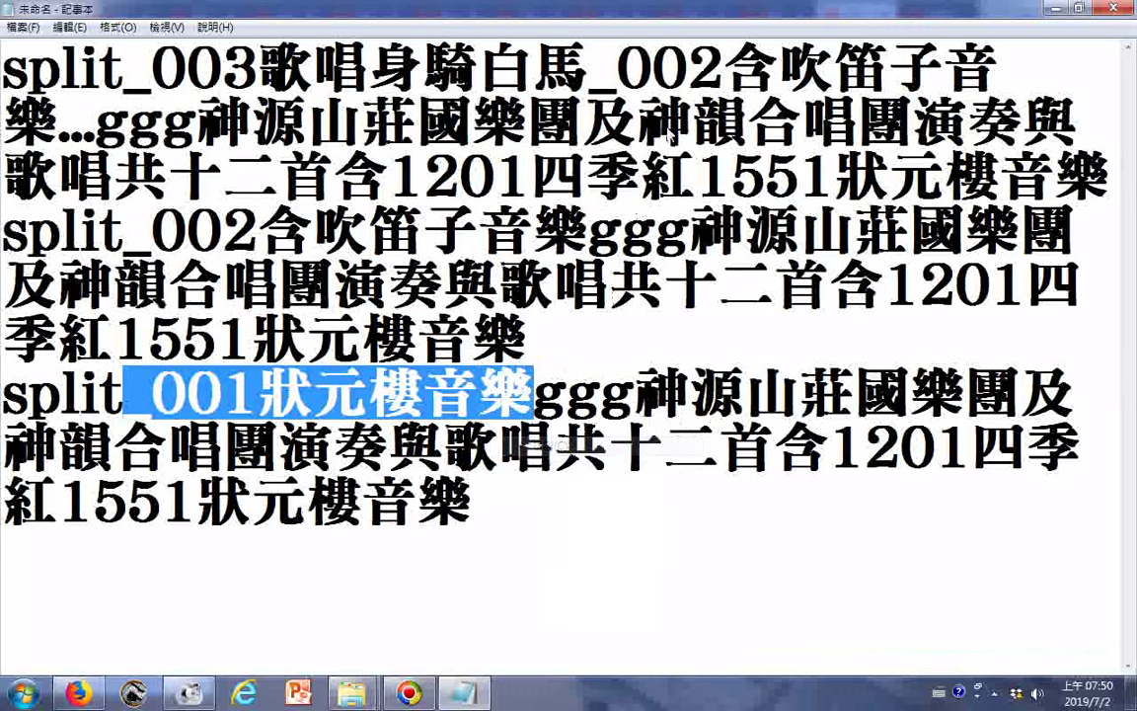
left_click(726, 71)
left_click(54, 117)
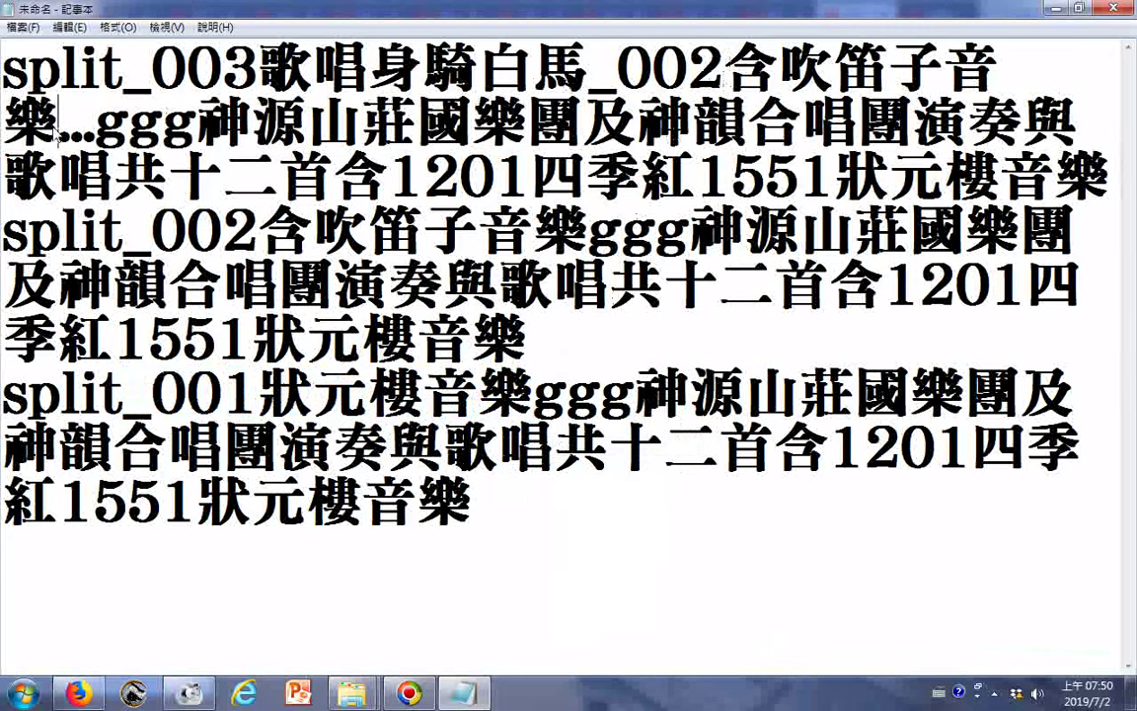
right_click(53, 125)
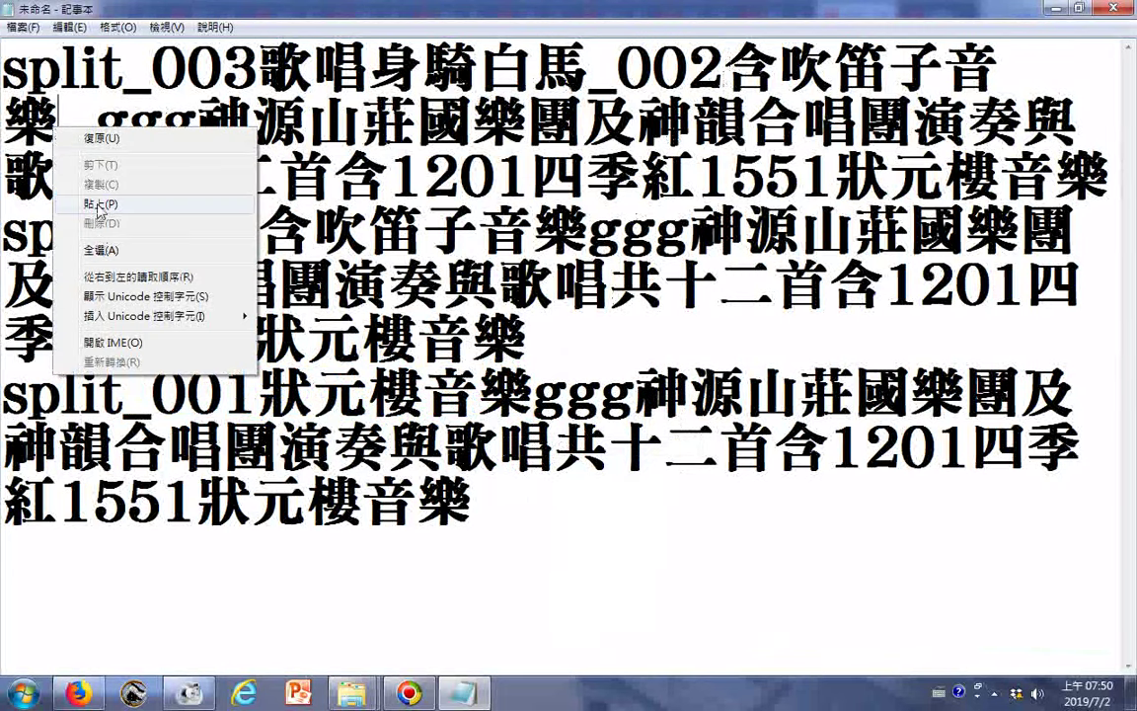
left_click(98, 206)
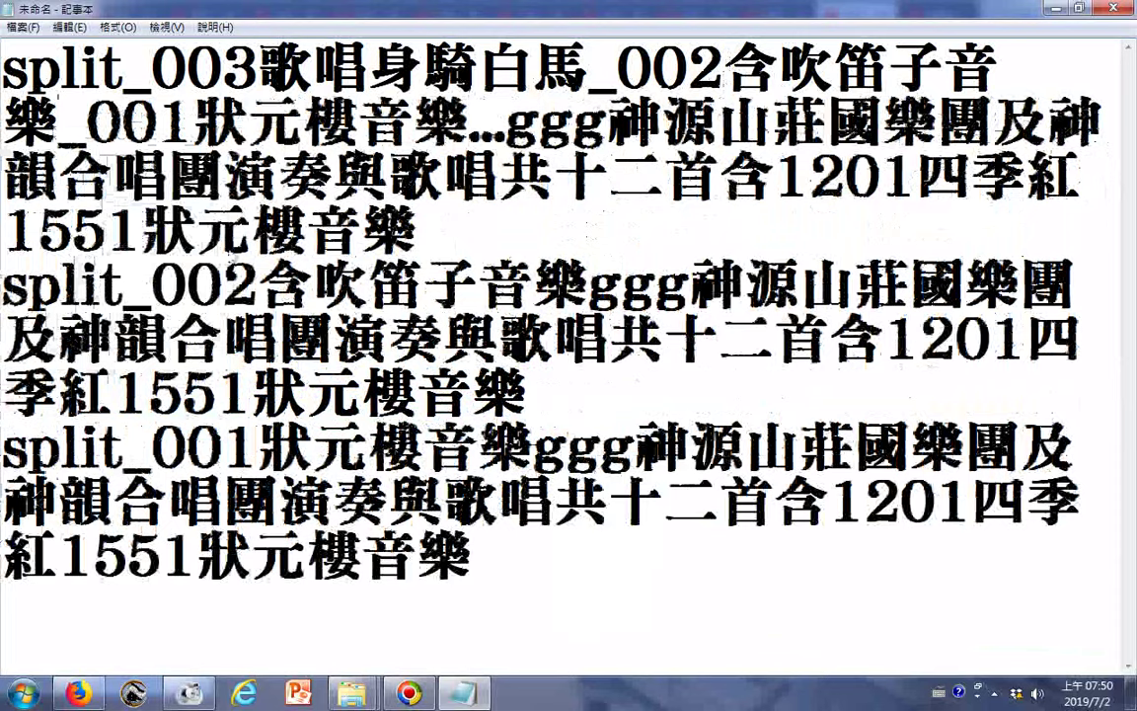
Copy the entire combined split_003 entry and switch to the FFOutput folder with its file names in view
left_click_drag(415, 232, 5, 70)
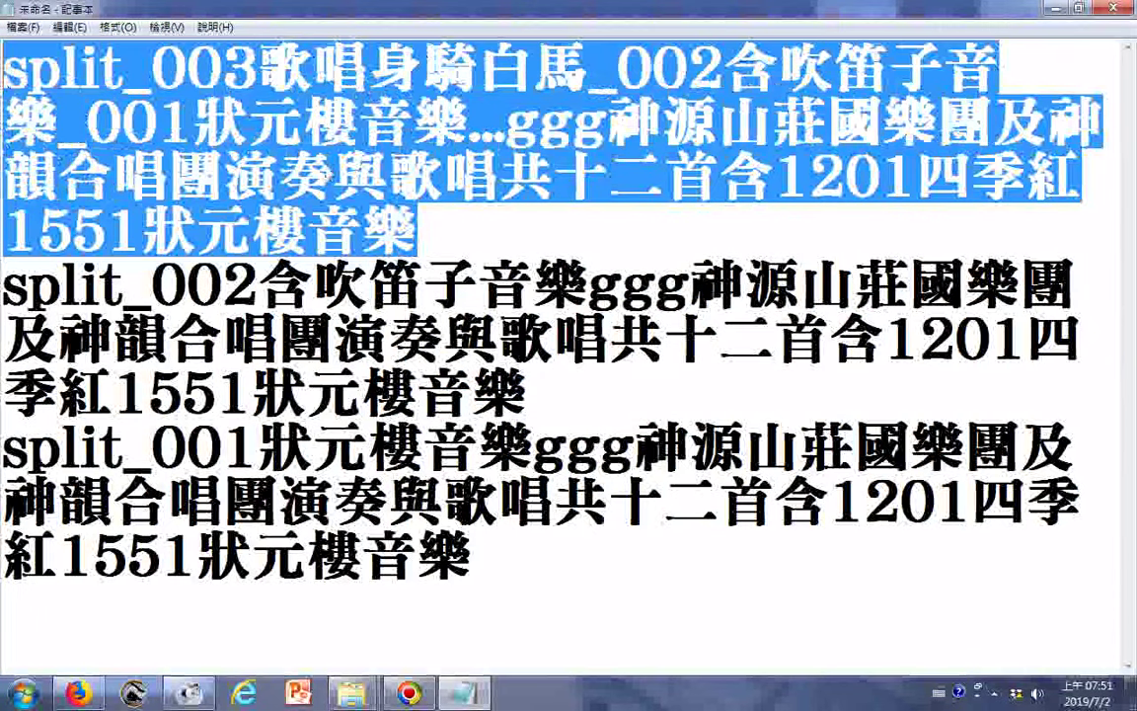
right_click(327, 170)
left_click(374, 225)
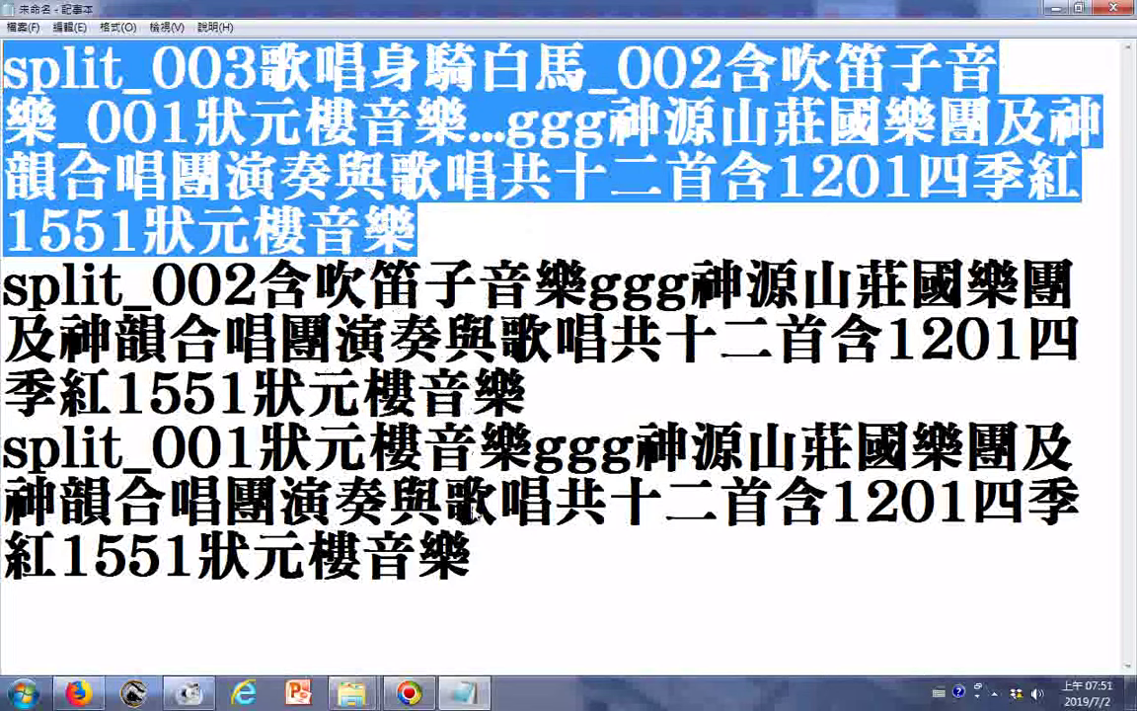
mouse_move(350, 701)
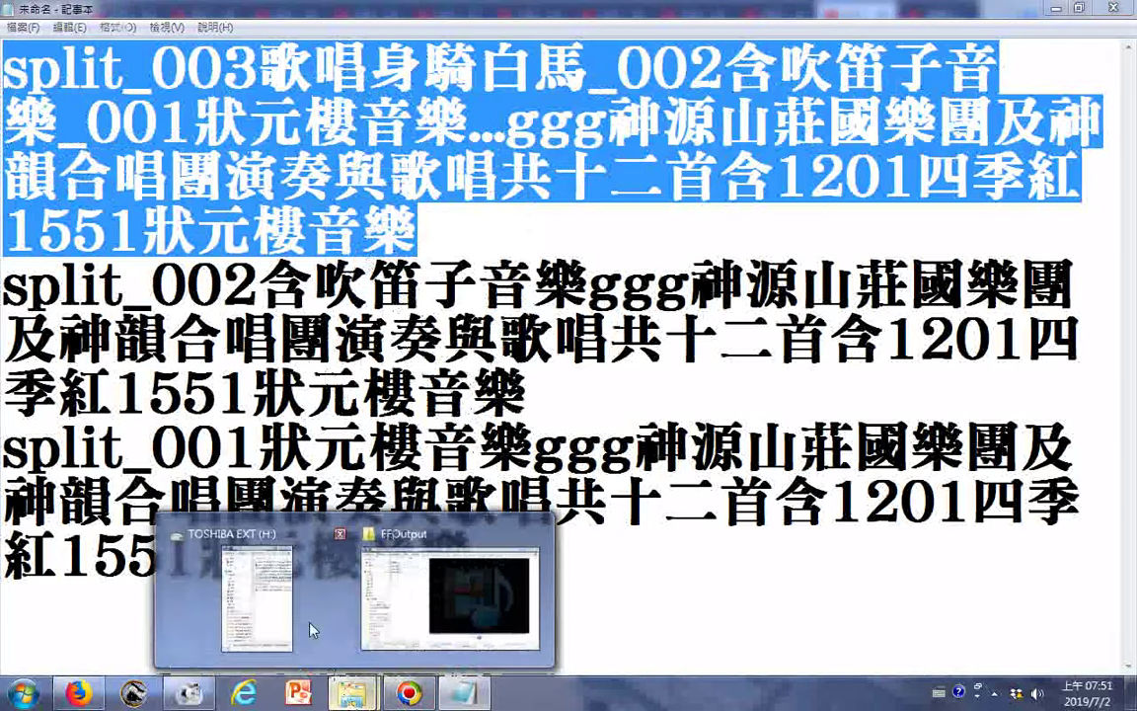
left_click(268, 538)
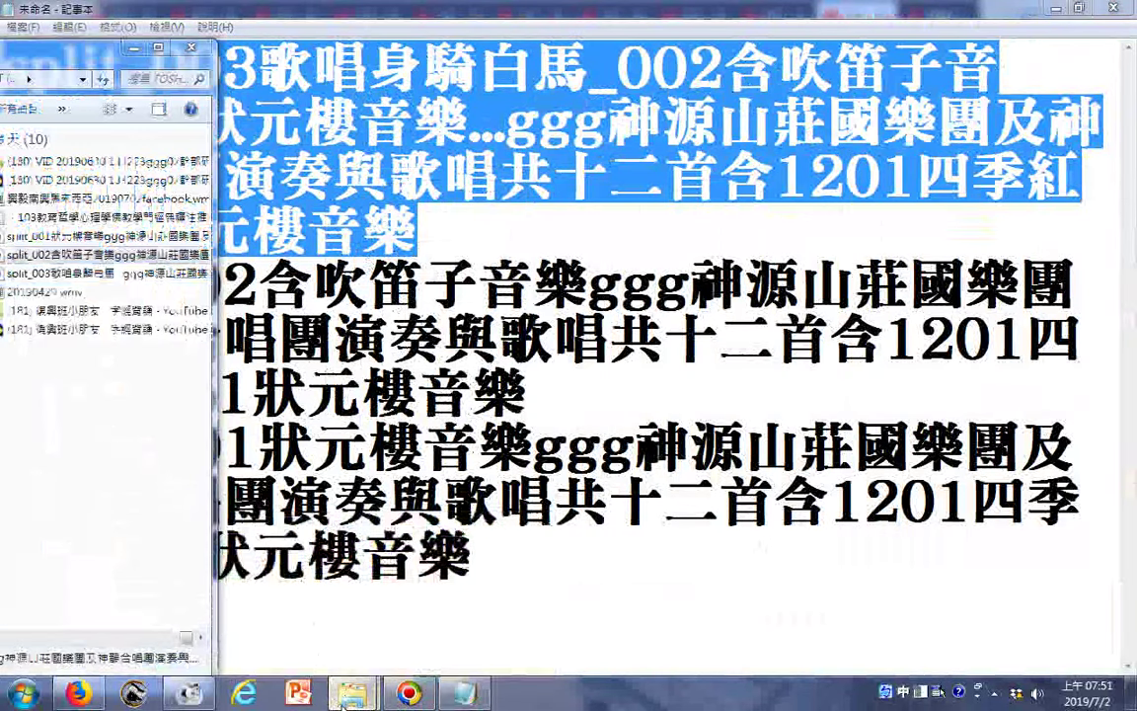
mouse_move(351, 696)
left_click(423, 529)
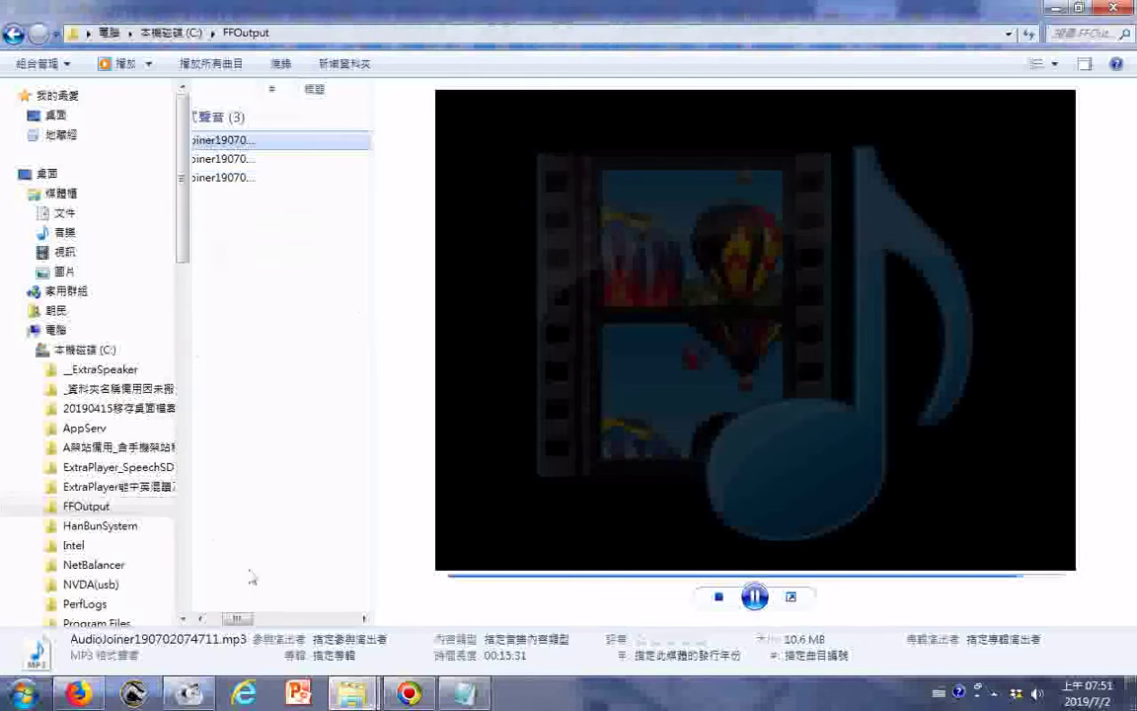
left_click_drag(235, 619, 222, 619)
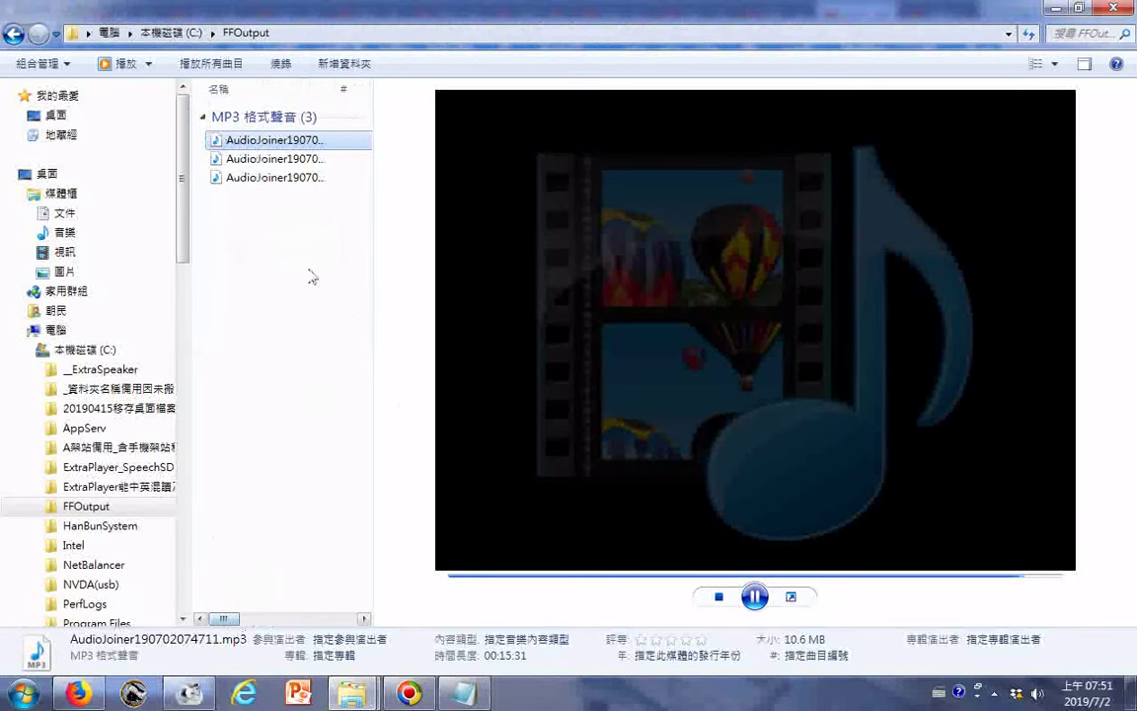
left_click(304, 143)
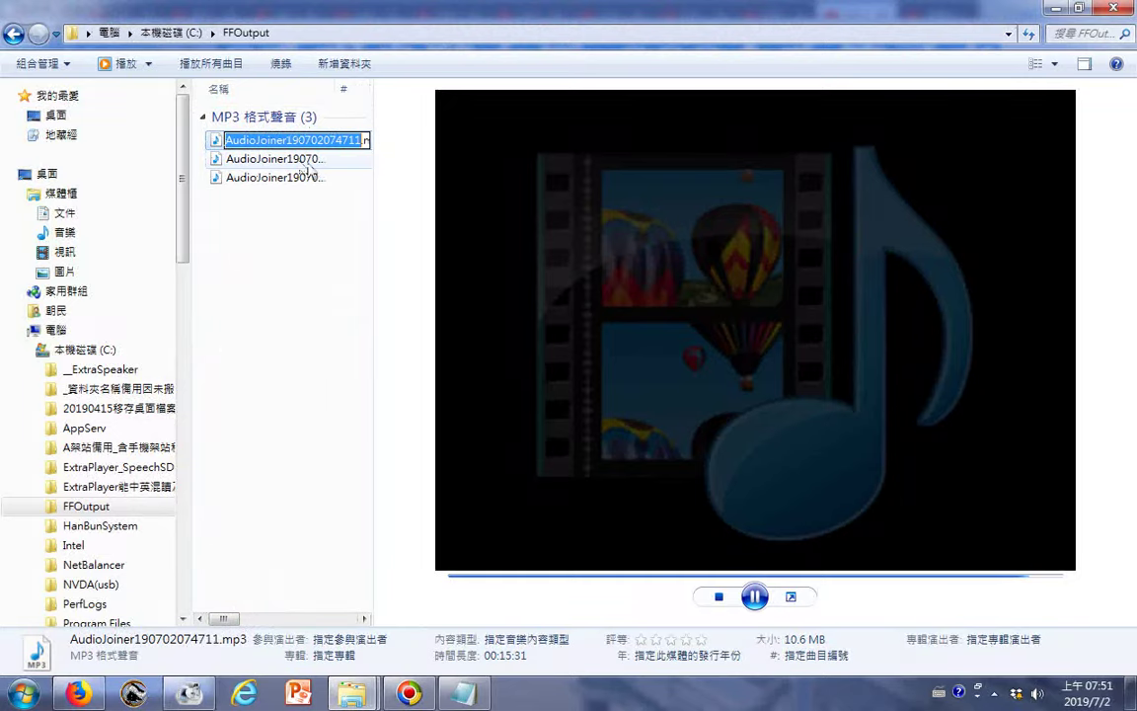
left_click(755, 596)
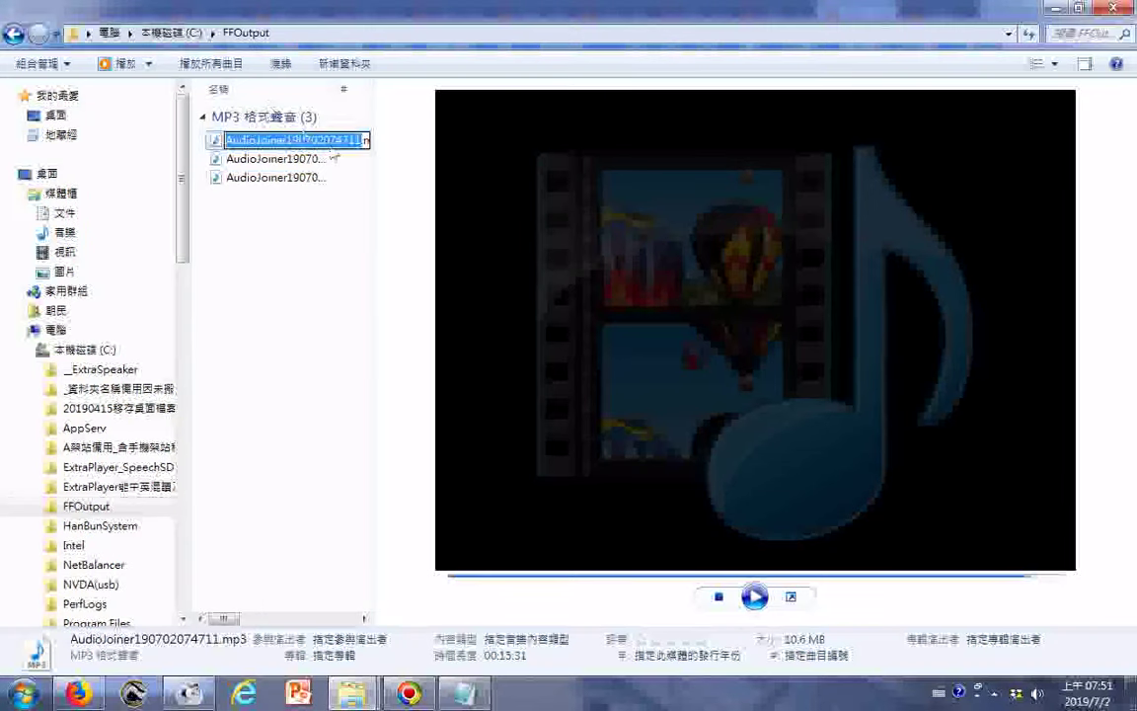
left_click_drag(284, 143, 353, 148)
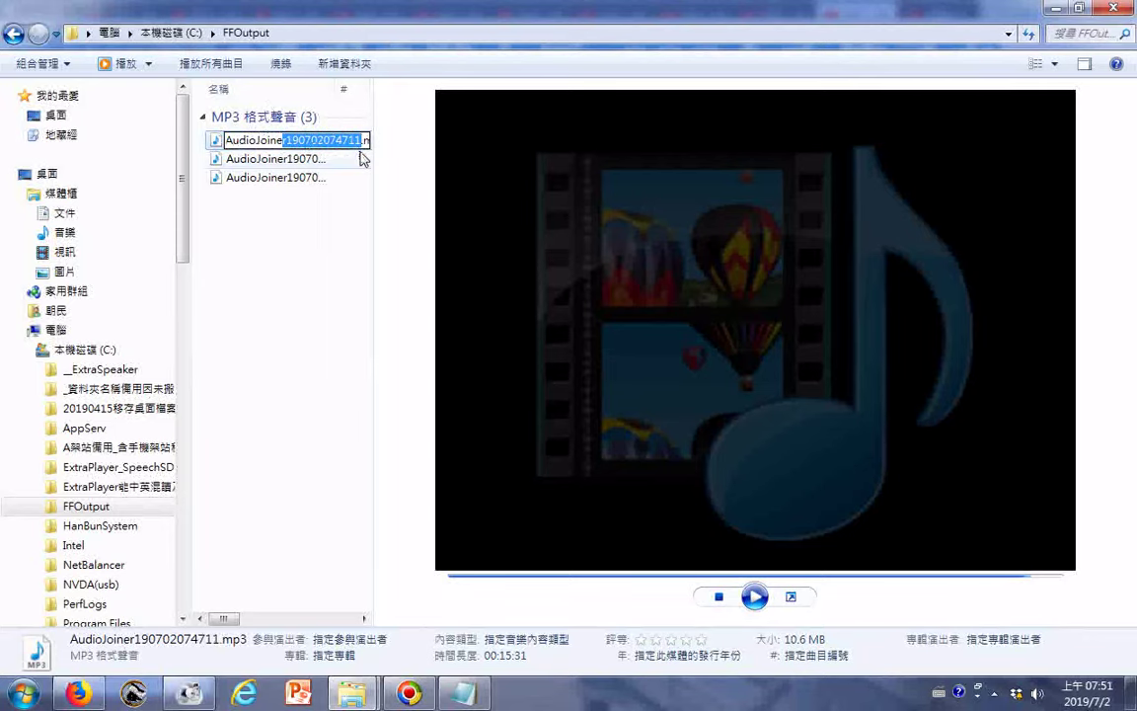
key("ctrl+v")
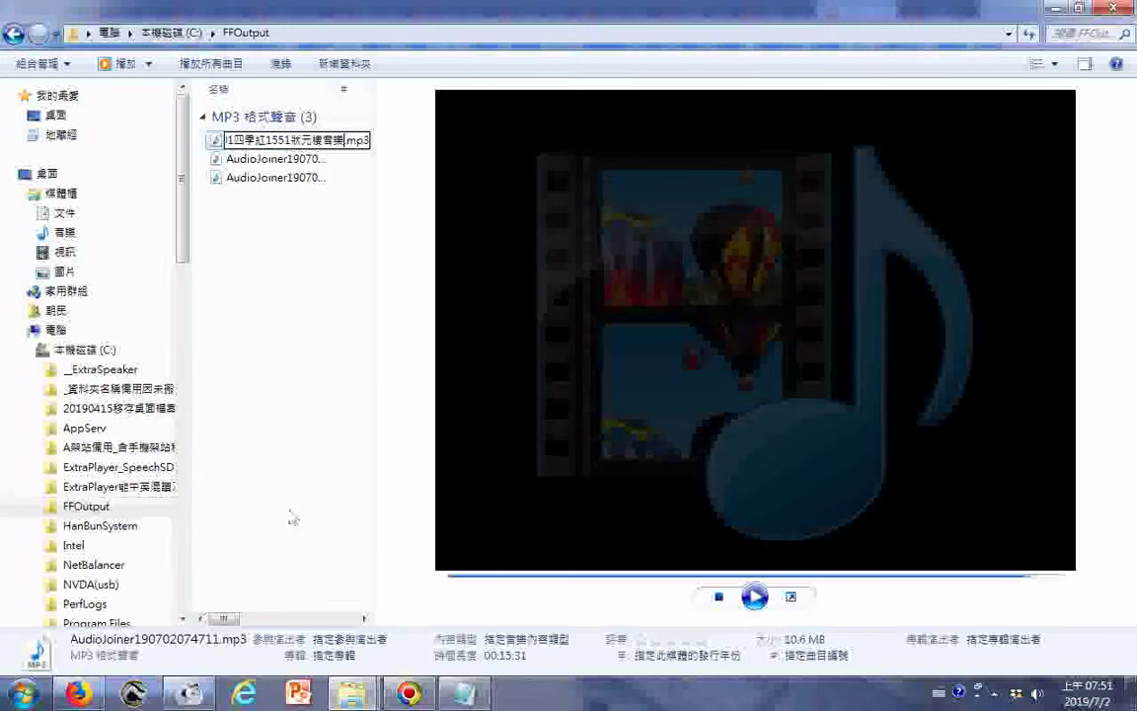
Return to Notepad, turn off word wrap and copy the complete split_003 line
mouse_move(477, 703)
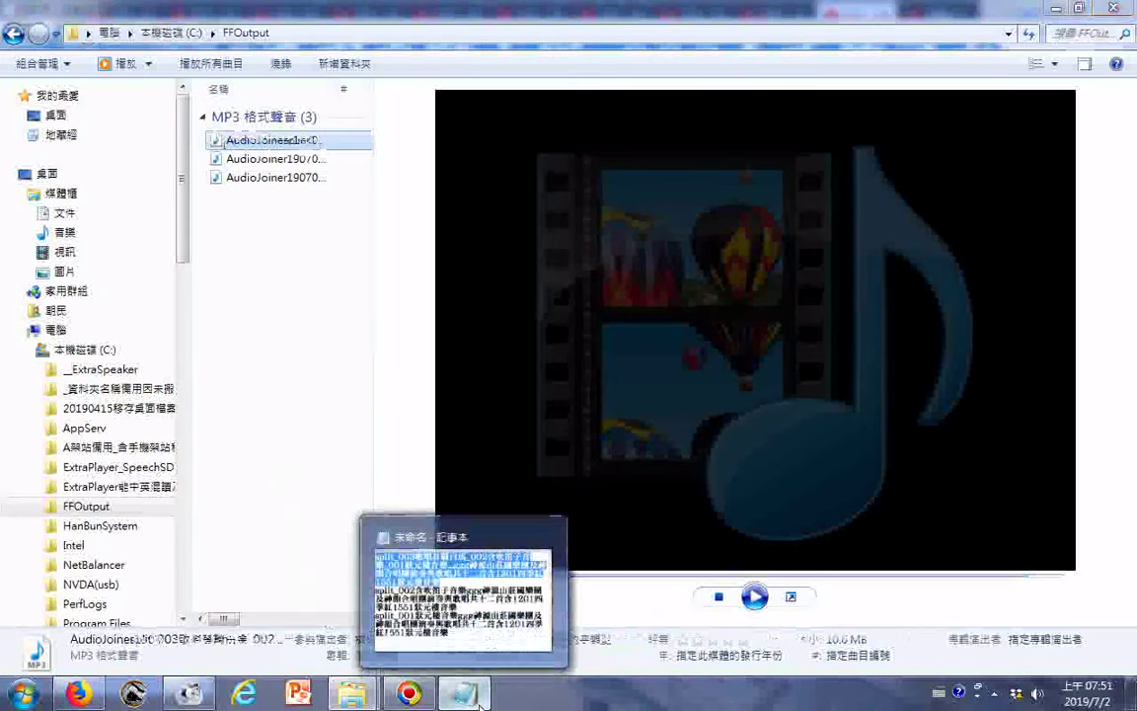
left_click(480, 703)
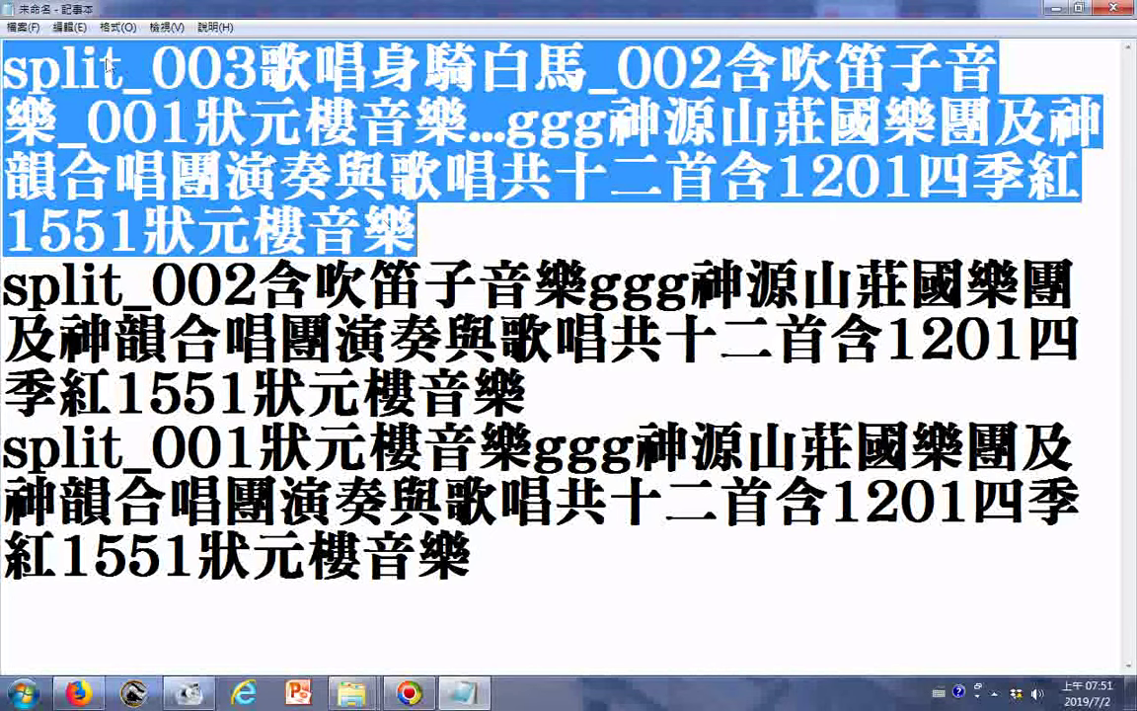
left_click(116, 27)
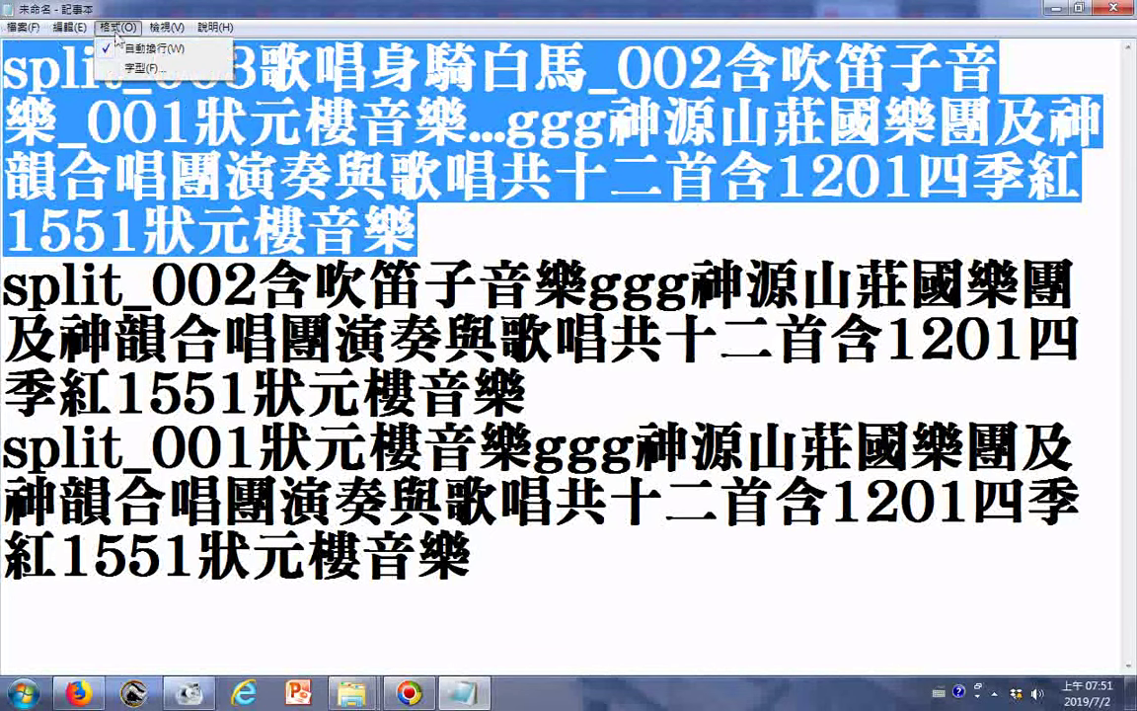
left_click(146, 47)
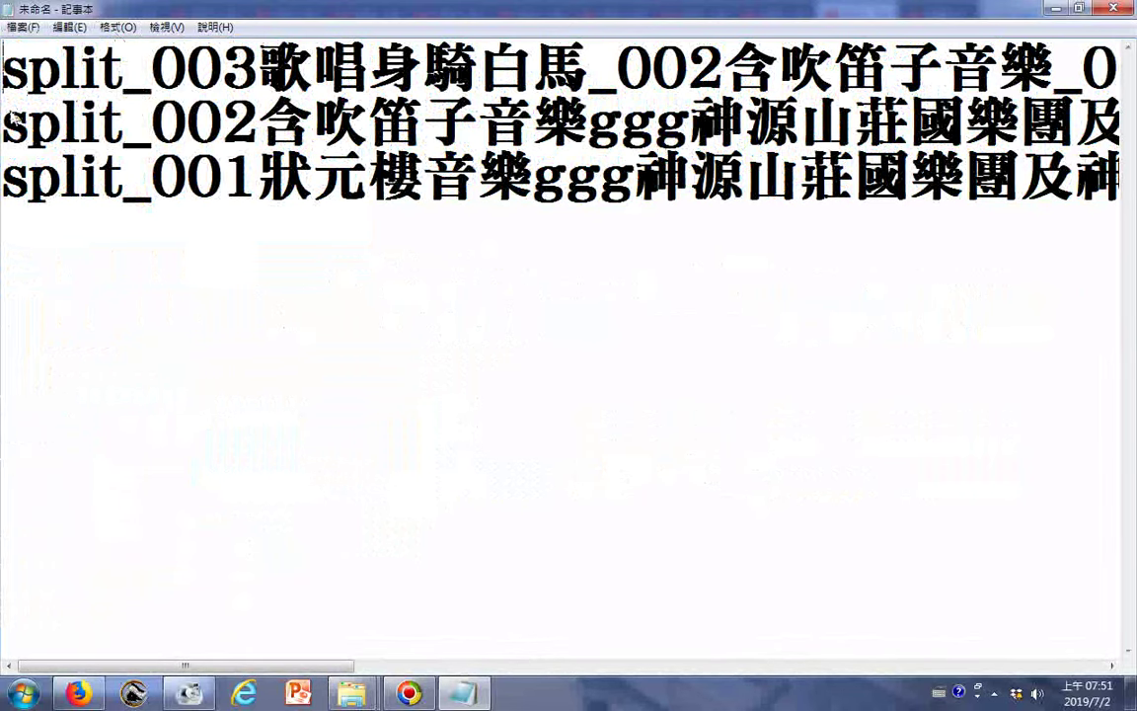
double_click(6, 77)
right_click(88, 88)
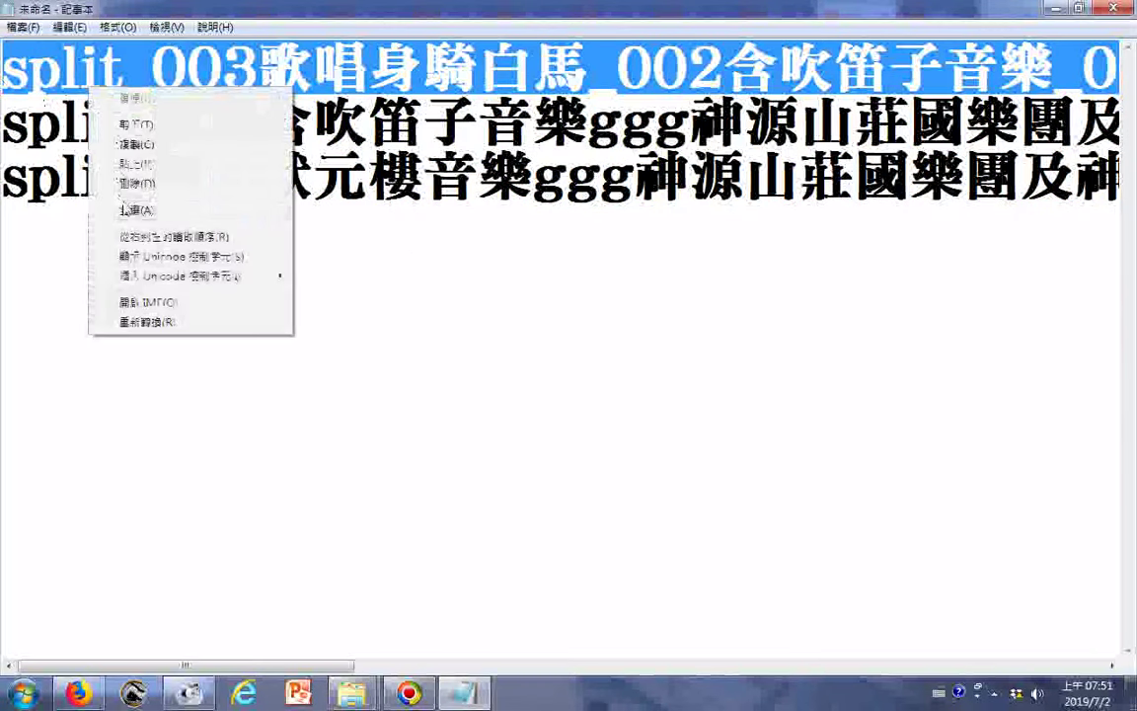
left_click(125, 145)
Switch from Notepad to the TOSHIBA EXT (H:) folder window
left_click(355, 696)
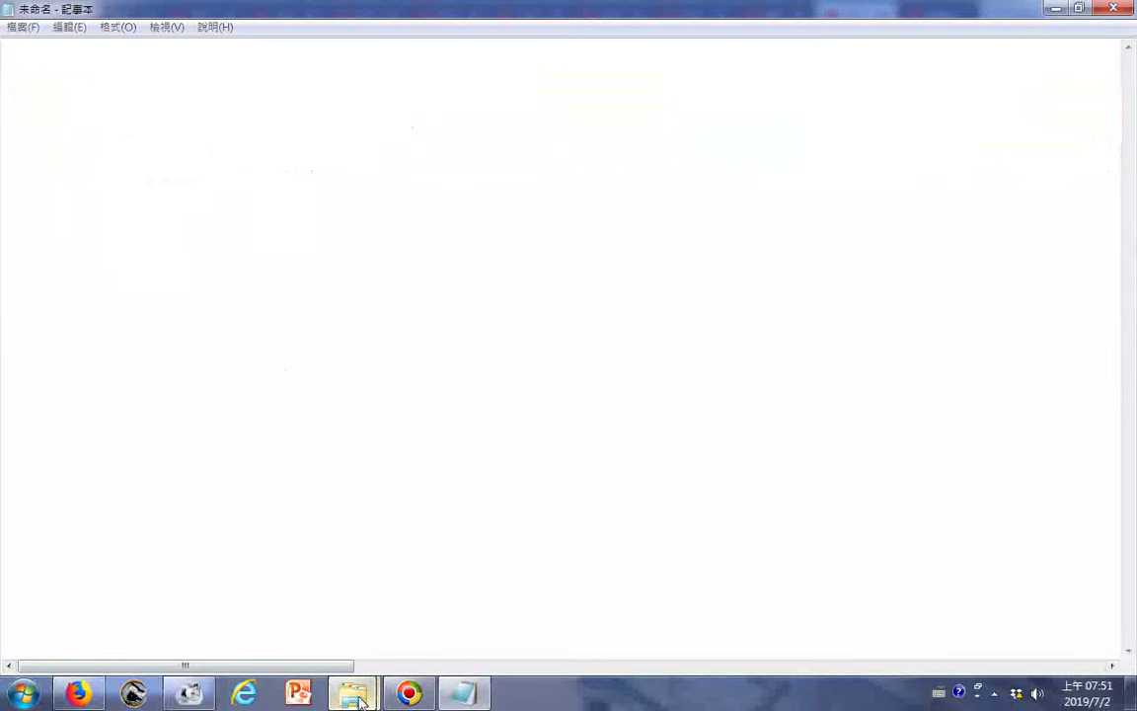
left_click(286, 525)
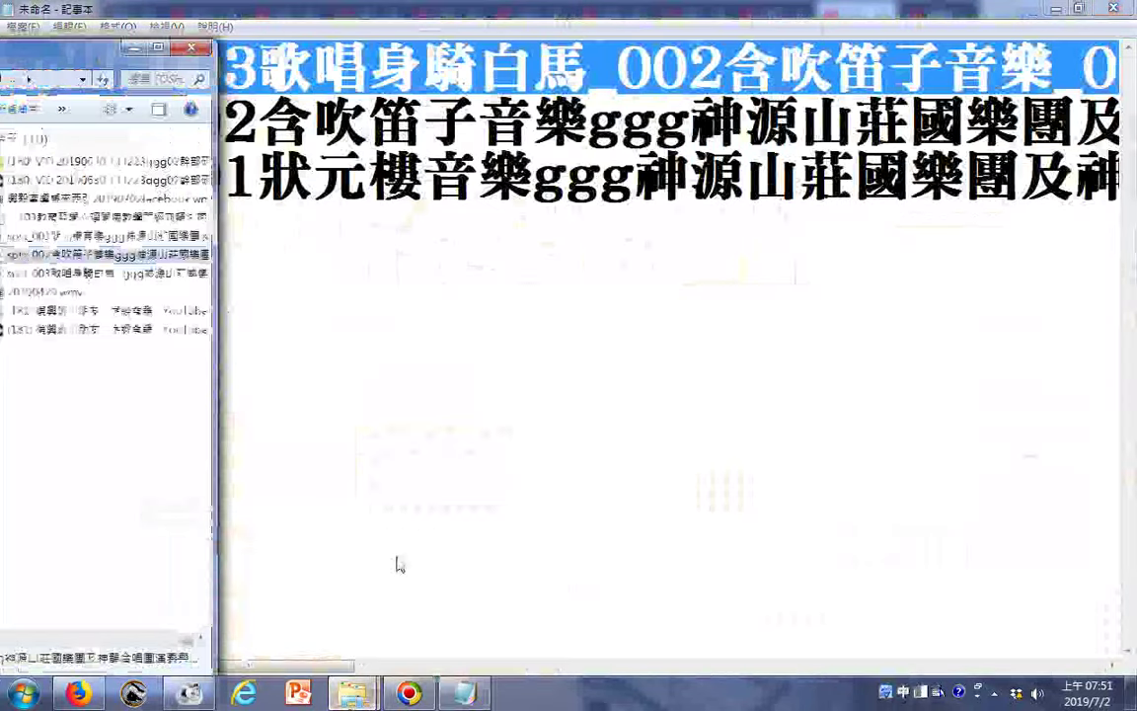